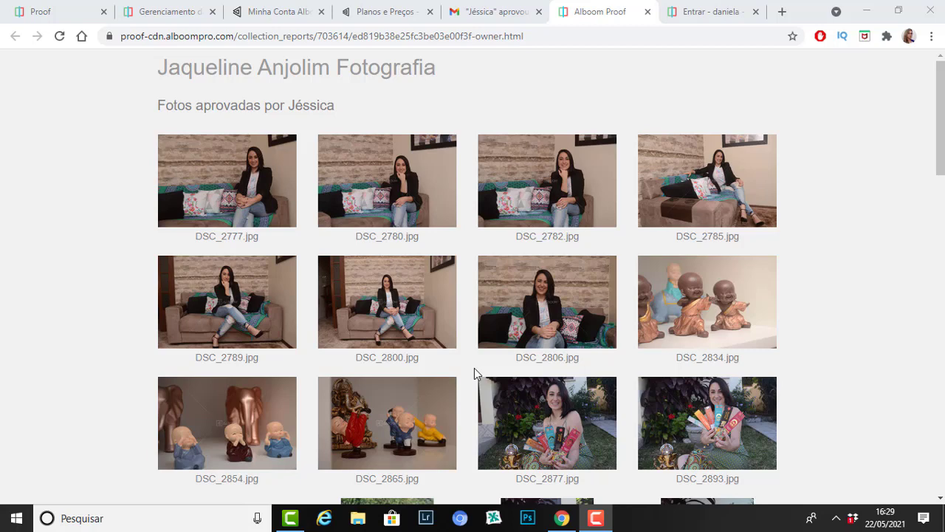
Step: In a new tab, search Google for 'alboom proff'
{"action": "left_click", "coordinate": [782, 11]}
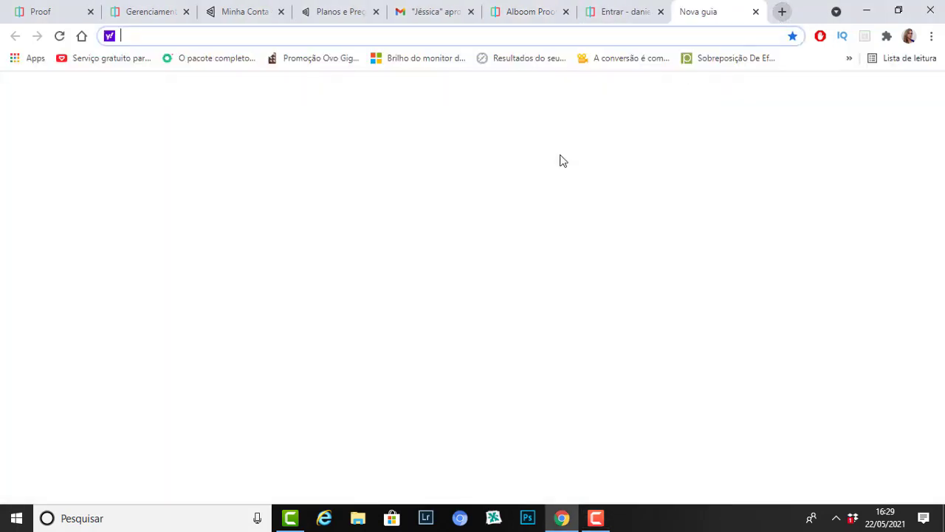
{"action": "left_click", "coordinate": [396, 238]}
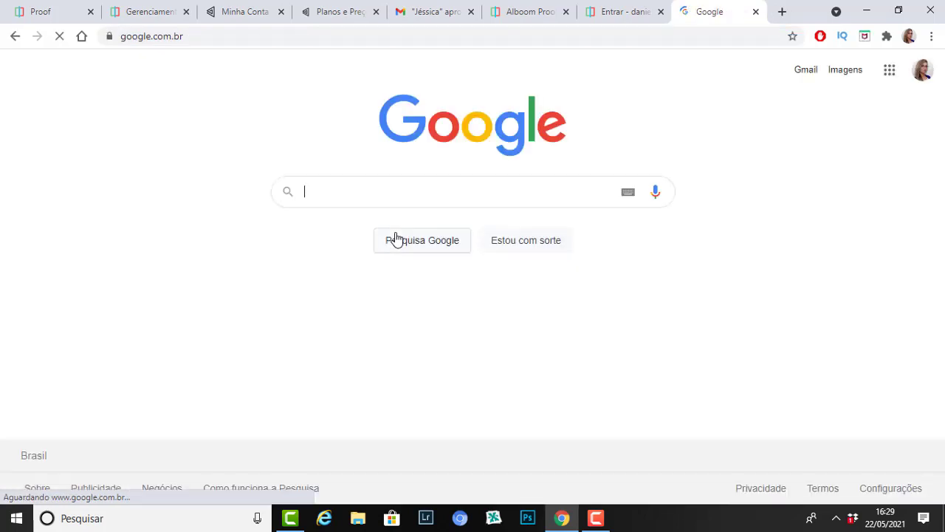
{"action": "left_click", "coordinate": [378, 193]}
{"action": "type", "text": "alboom proff"}
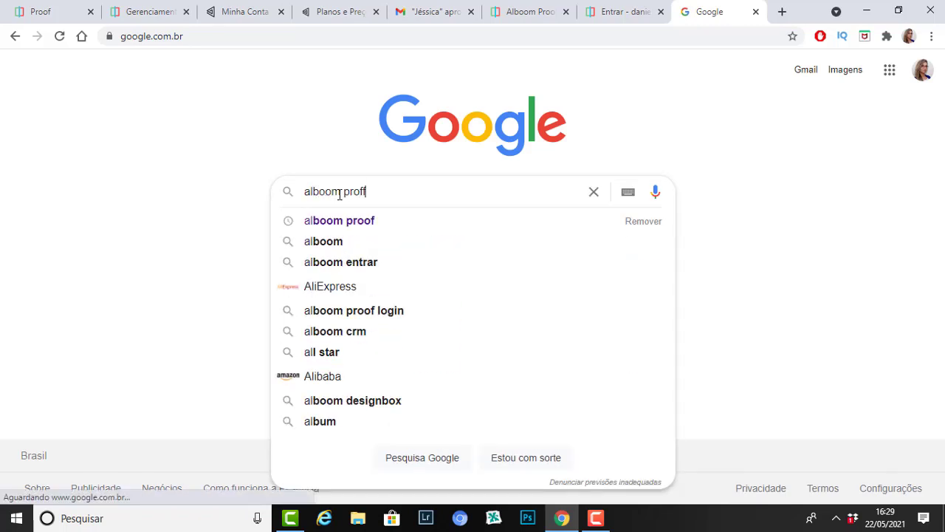
{"action": "key", "text": "Return"}
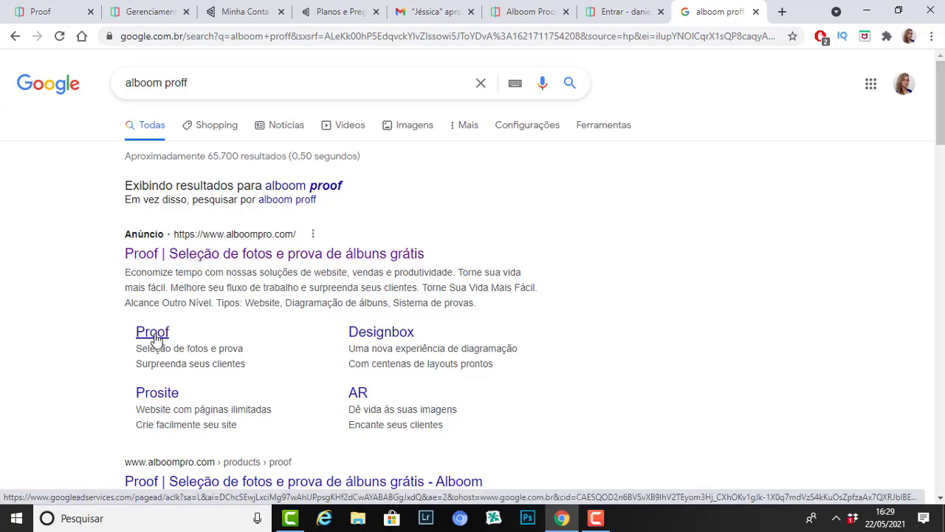
Step: Go from the Proof sitelink to Alboom's products overview and start Sistema de Provas via Comece já
{"action": "left_click", "coordinate": [155, 338]}
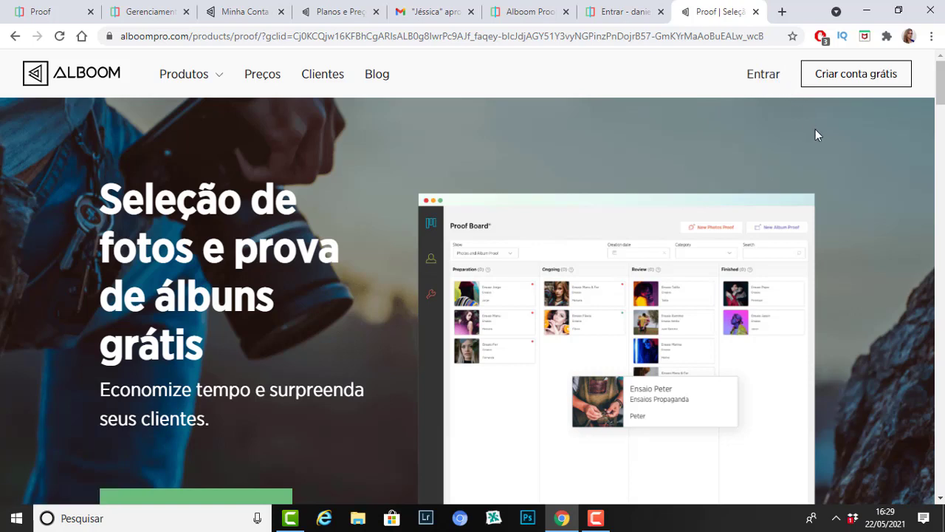
{"action": "left_click", "coordinate": [860, 80]}
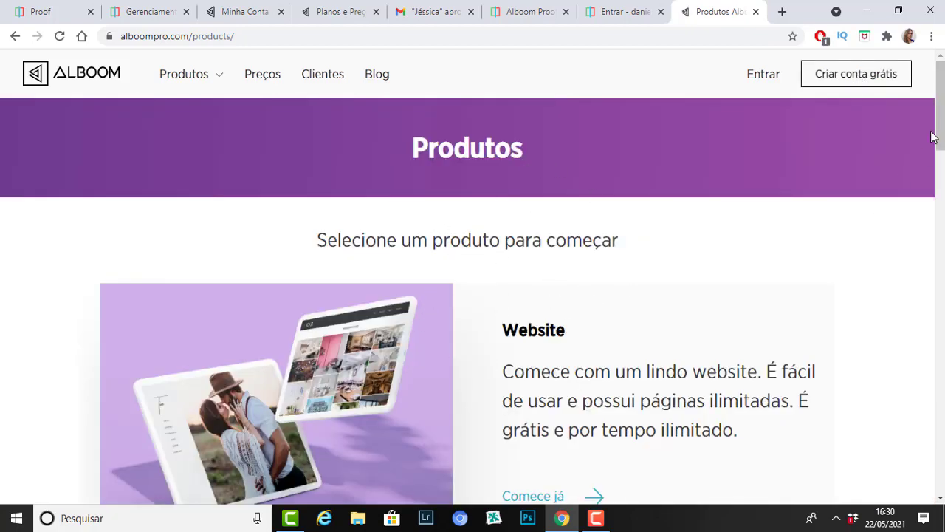
{"action": "scroll", "coordinate": [941, 90], "scroll_direction": "down", "scroll_amount": 8}
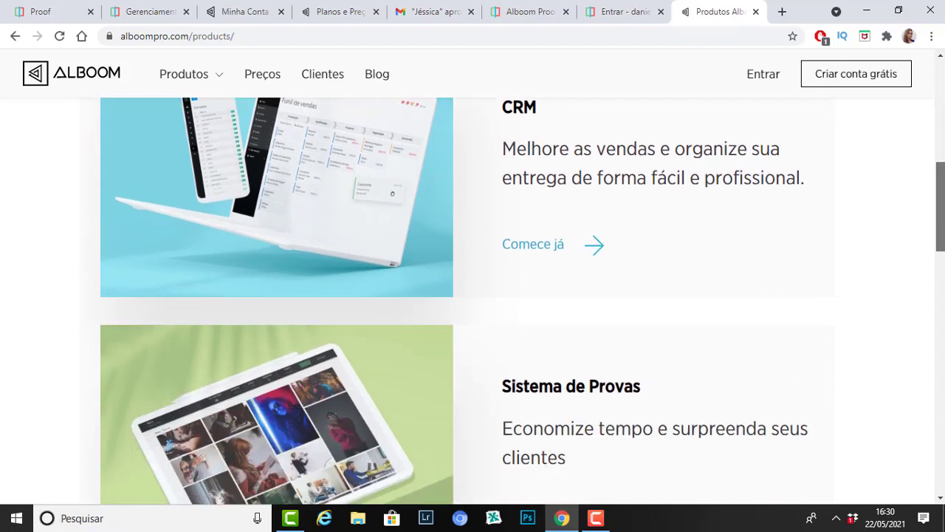
{"action": "scroll", "coordinate": [942, 313], "scroll_direction": "down", "scroll_amount": 8}
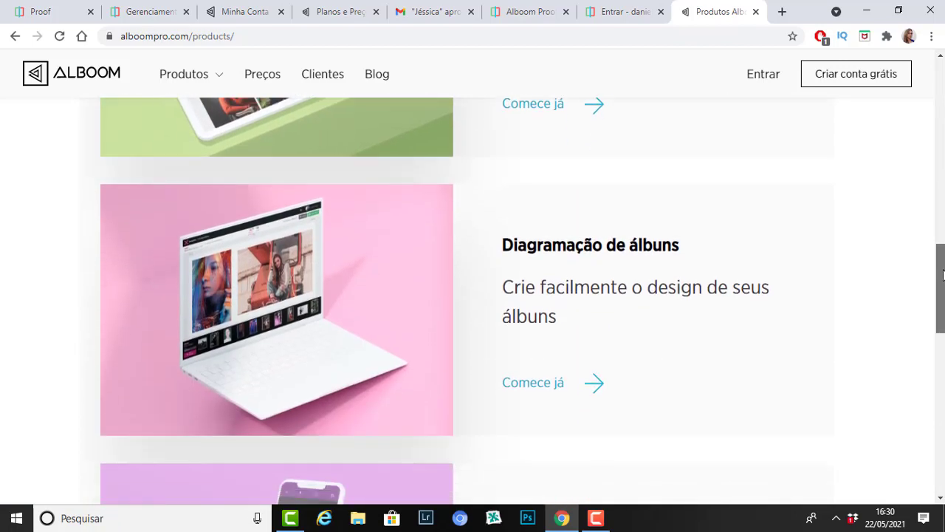
{"action": "left_click_drag", "start_coordinate": [942, 313], "coordinate": [597, 295]}
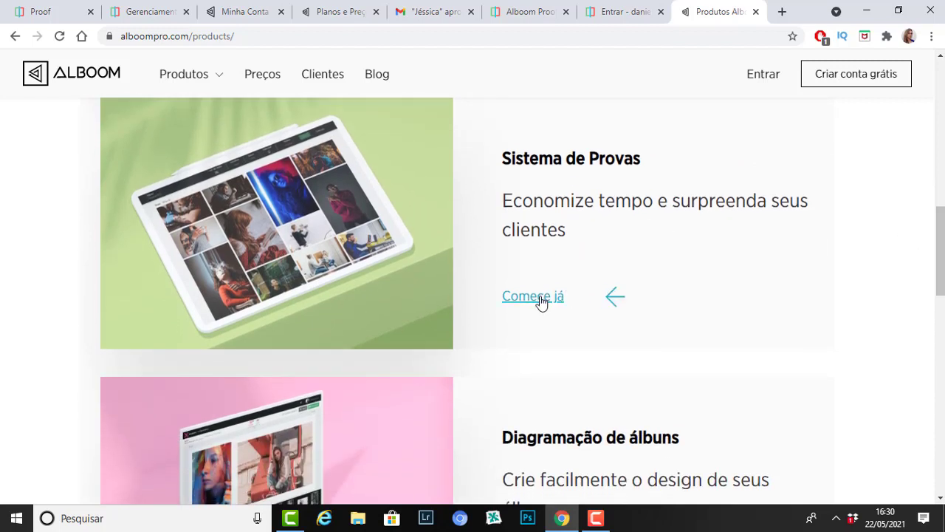
{"action": "left_click", "coordinate": [539, 298]}
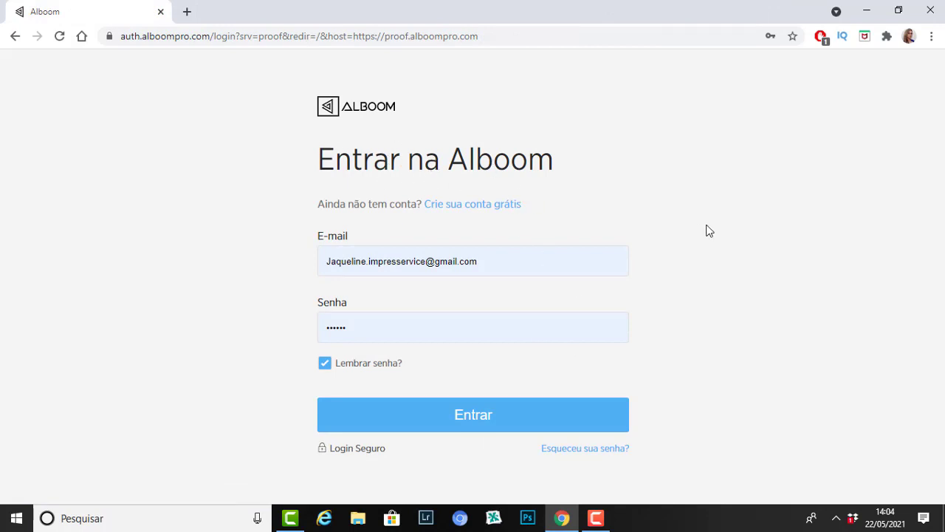
Step: Look over the free-account signup form, then return to the login form and sign in
{"action": "left_click", "coordinate": [483, 209]}
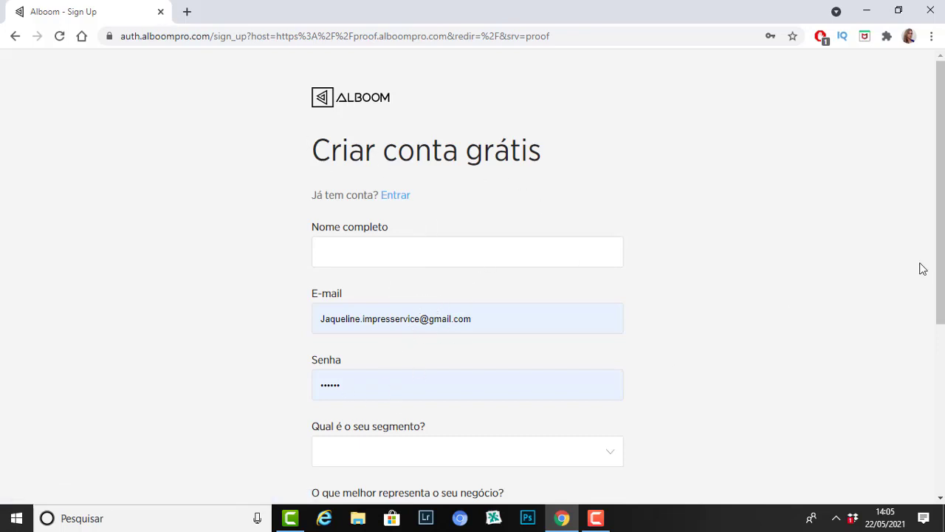
{"action": "left_click_drag", "start_coordinate": [939, 178], "coordinate": [939, 207]}
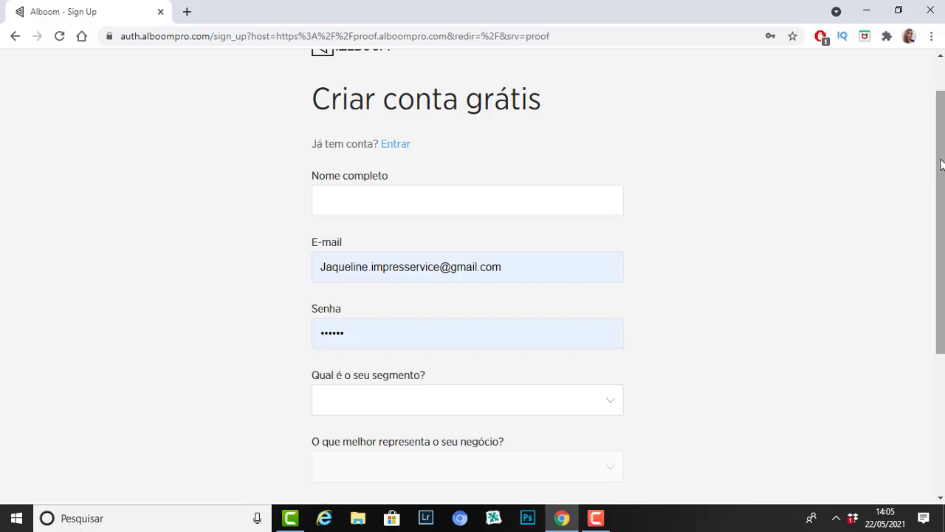
{"action": "left_click_drag", "start_coordinate": [939, 175], "coordinate": [941, 252]}
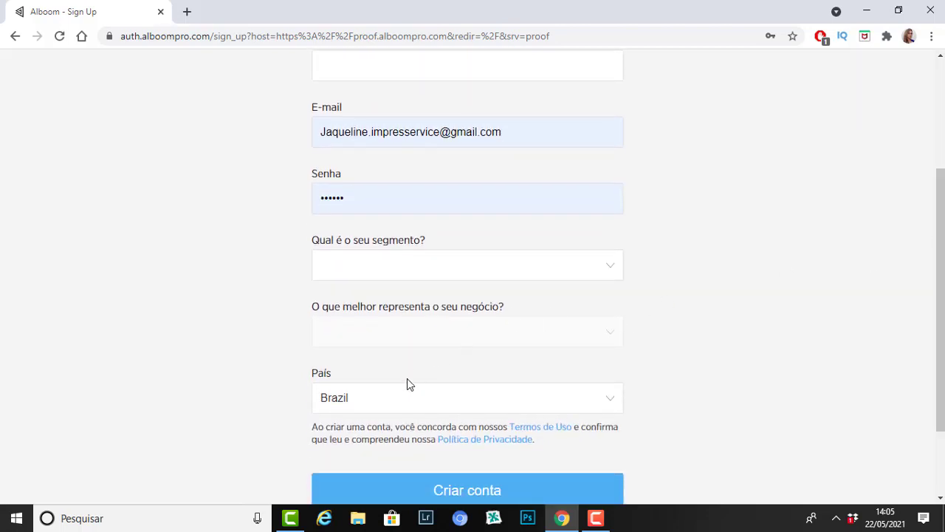
{"action": "left_click_drag", "start_coordinate": [941, 264], "coordinate": [941, 324]}
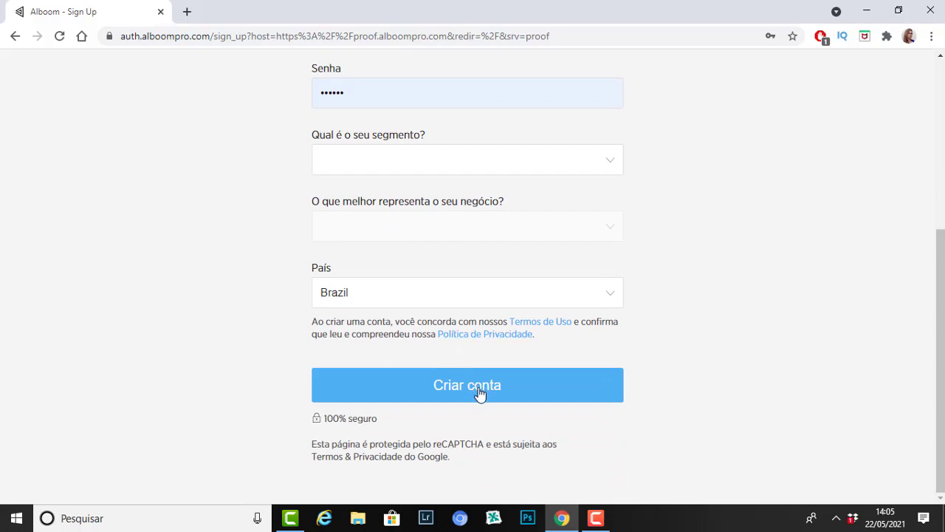
{"action": "left_click_drag", "start_coordinate": [941, 220], "coordinate": [942, 52]}
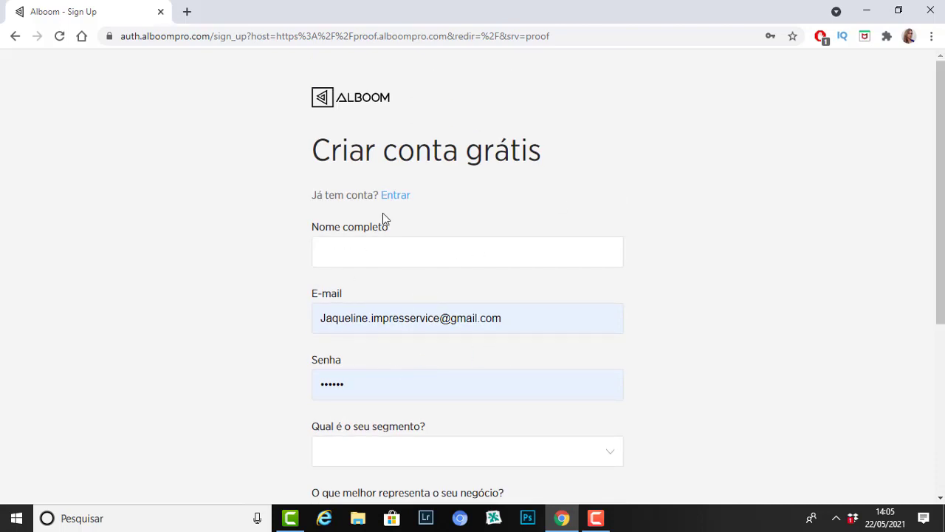
{"action": "left_click", "coordinate": [395, 196]}
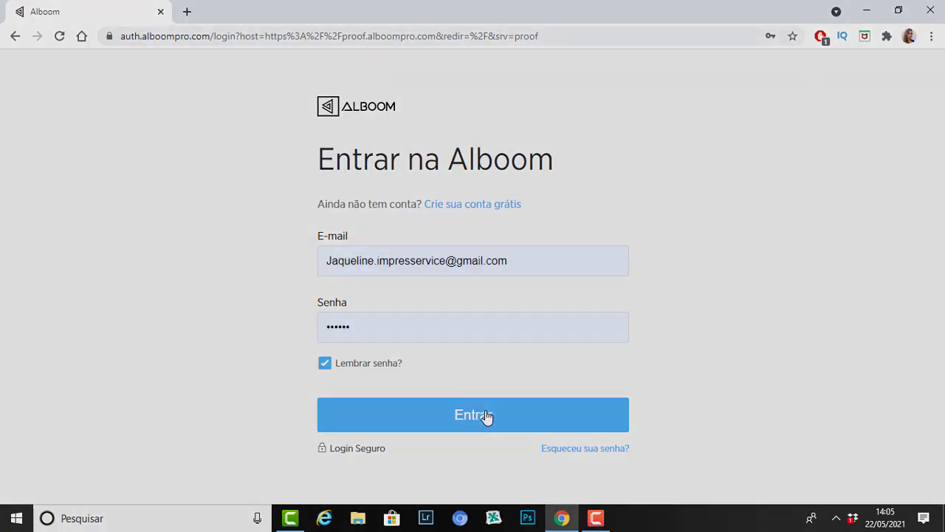
{"action": "left_click", "coordinate": [485, 416]}
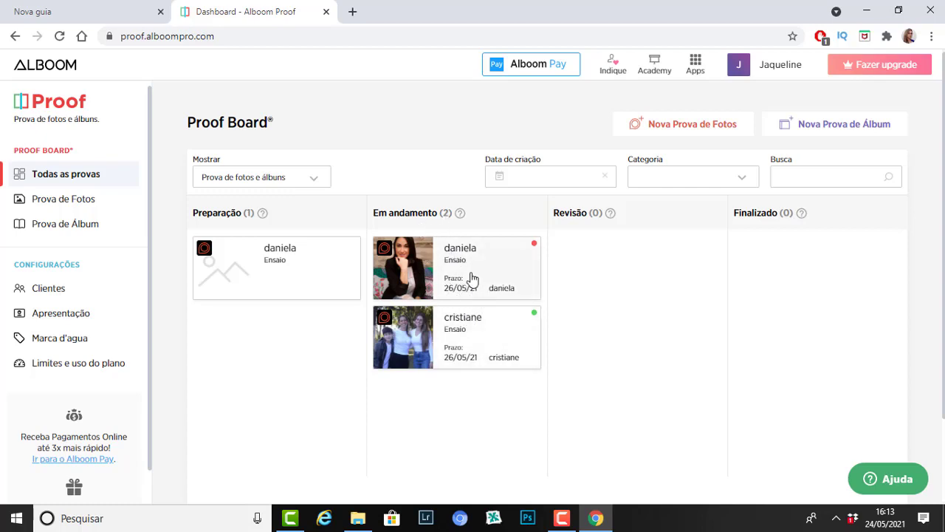
{"action": "left_click", "coordinate": [472, 278]}
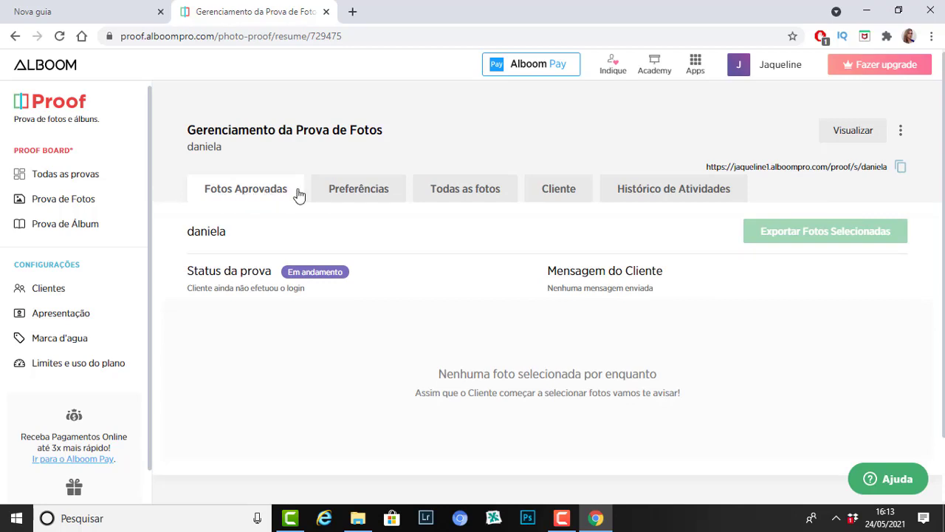
{"action": "left_click", "coordinate": [371, 194]}
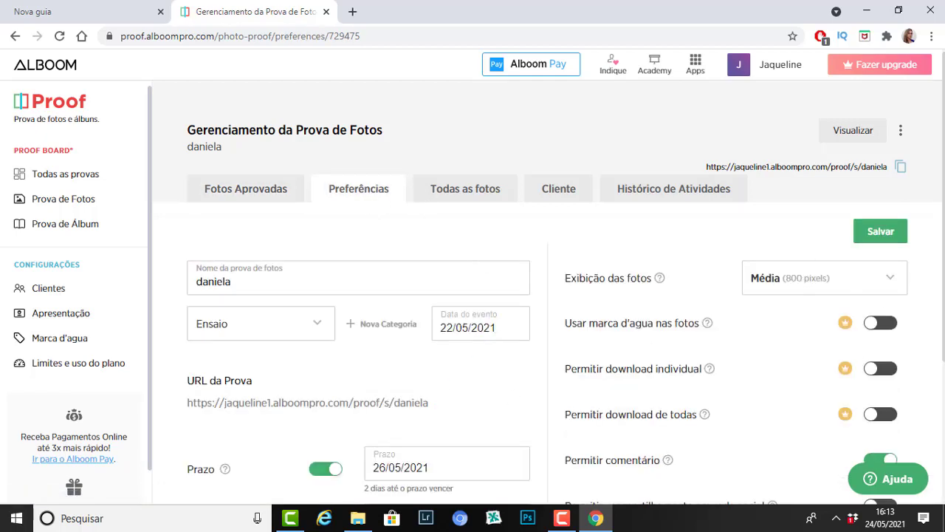
{"action": "scroll", "coordinate": [943, 168], "scroll_direction": "down", "scroll_amount": 1}
{"action": "scroll", "coordinate": [943, 168], "scroll_direction": "up", "scroll_amount": 1}
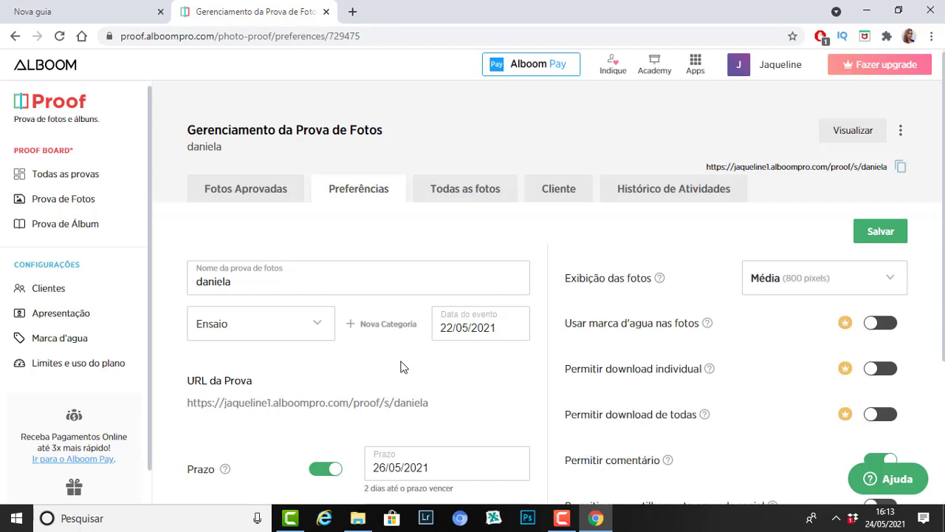
{"action": "left_click", "coordinate": [485, 192]}
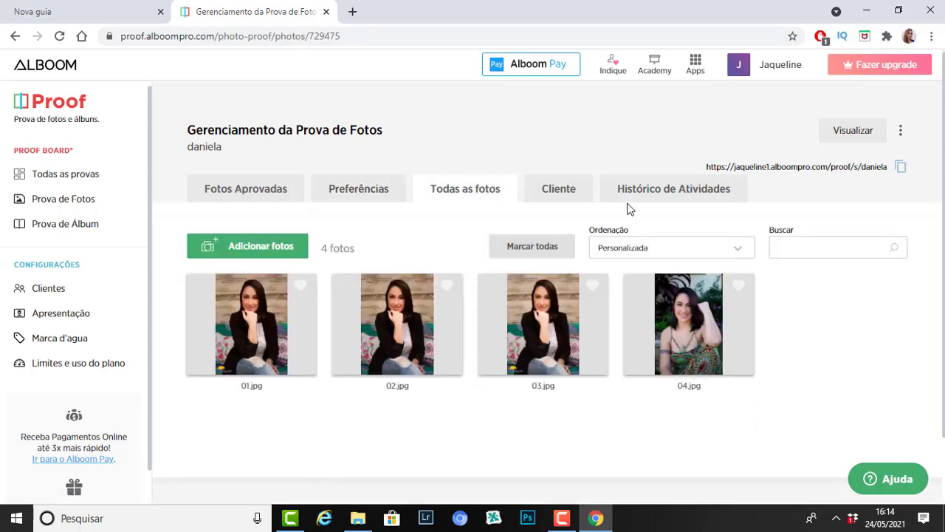
{"action": "left_click", "coordinate": [565, 195]}
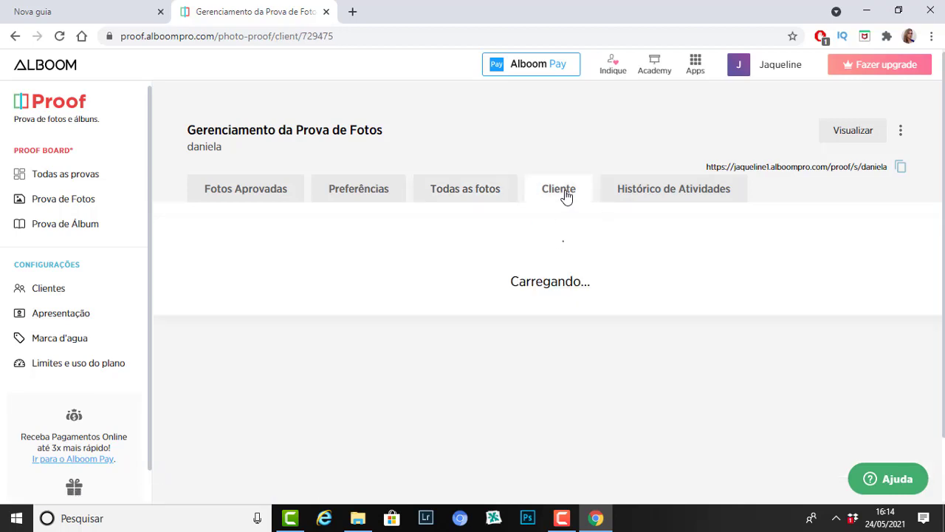
{"action": "left_click", "coordinate": [698, 198]}
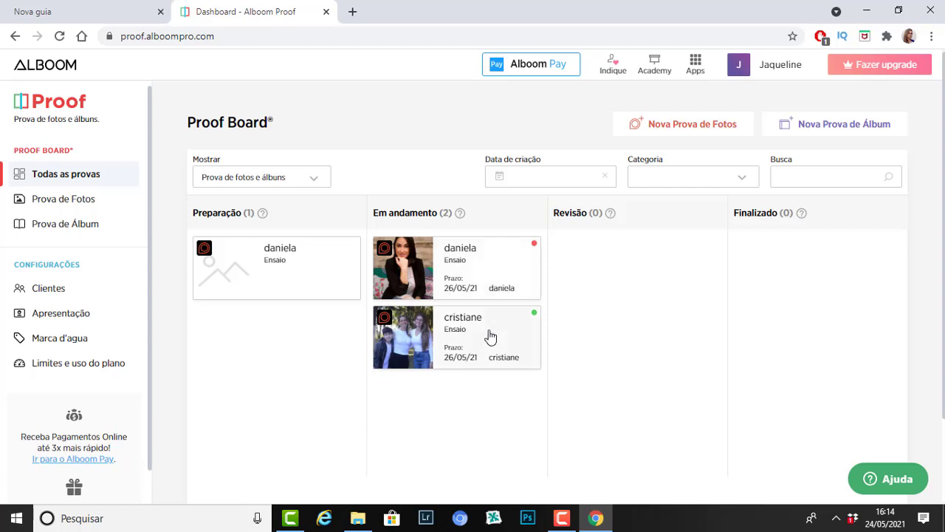
{"action": "left_click", "coordinate": [491, 336]}
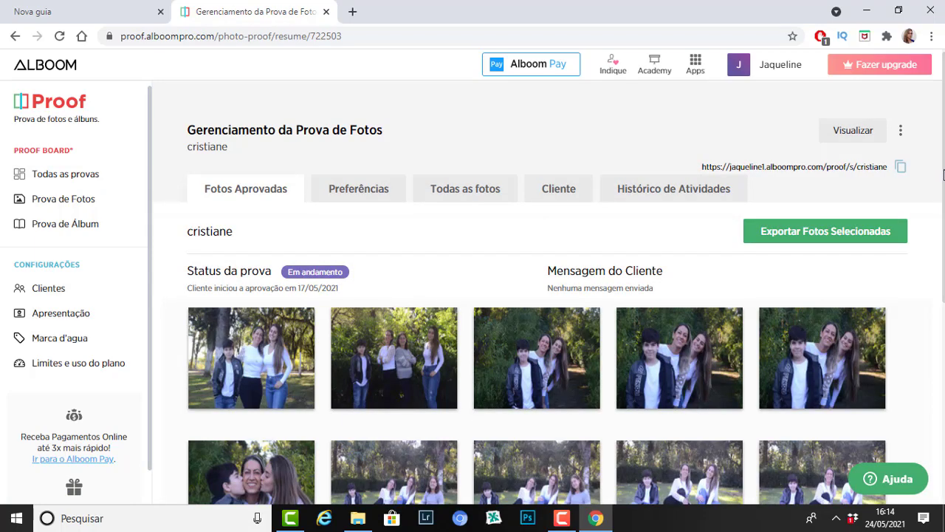
{"action": "scroll", "coordinate": [935, 382], "scroll_direction": "down", "scroll_amount": 5}
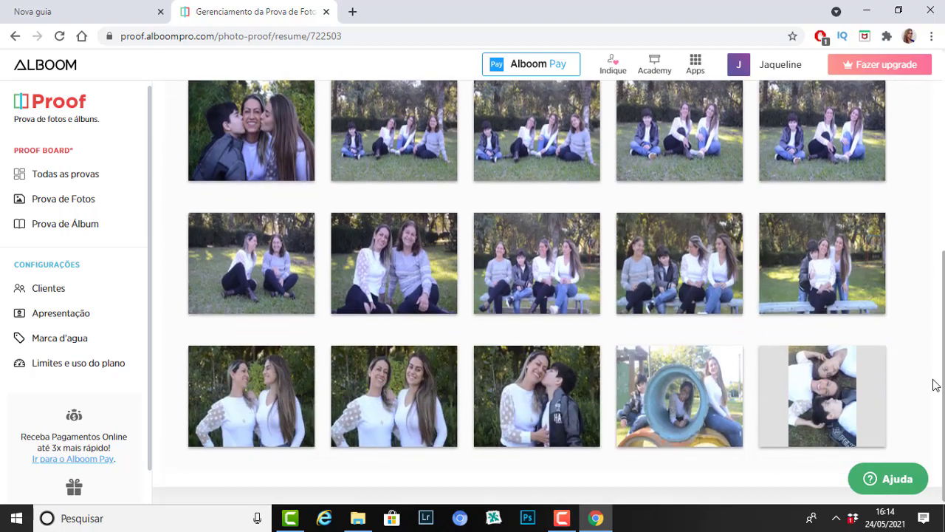
{"action": "scroll", "coordinate": [937, 179], "scroll_direction": "up", "scroll_amount": 4}
{"action": "scroll", "coordinate": [937, 179], "scroll_direction": "up", "scroll_amount": 1}
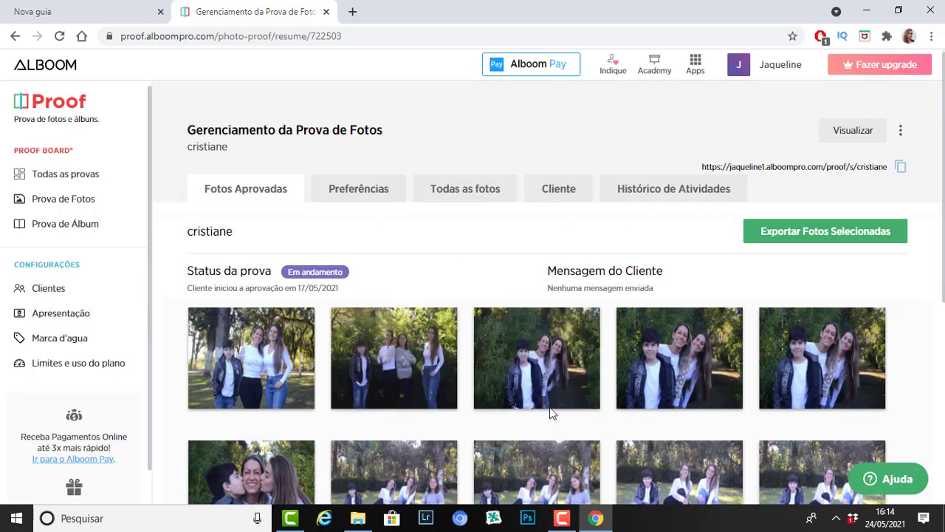
{"action": "left_click", "coordinate": [84, 179]}
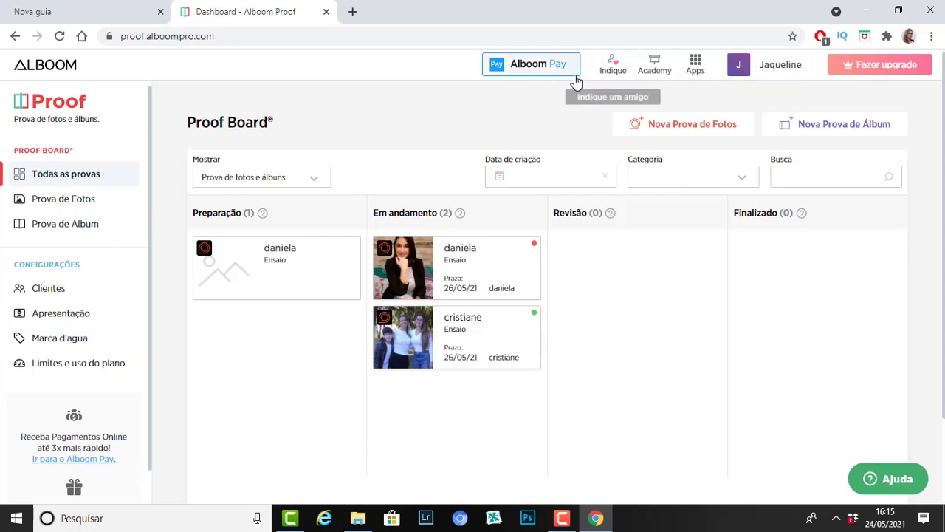
Step: Check the Apps and account menus, then open the Clientes page from the sidebar
{"action": "left_click", "coordinate": [694, 67]}
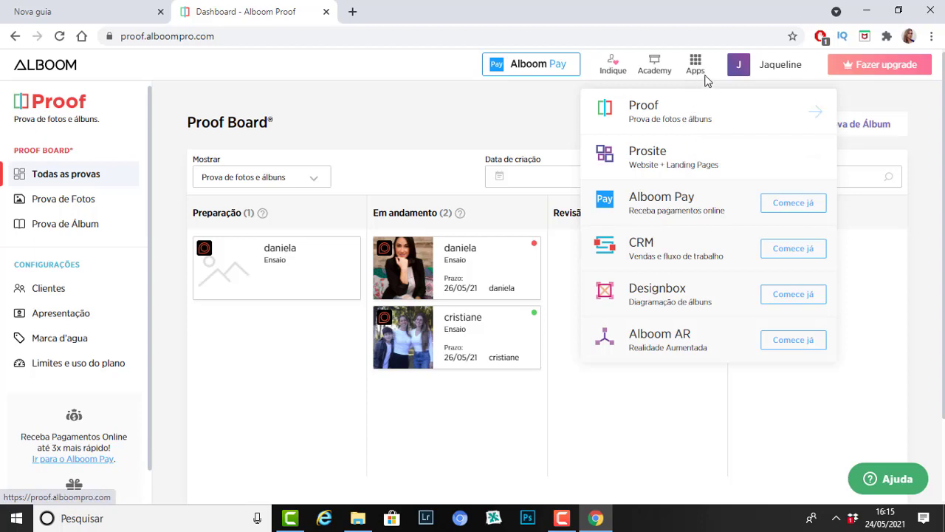
{"action": "left_click", "coordinate": [737, 74]}
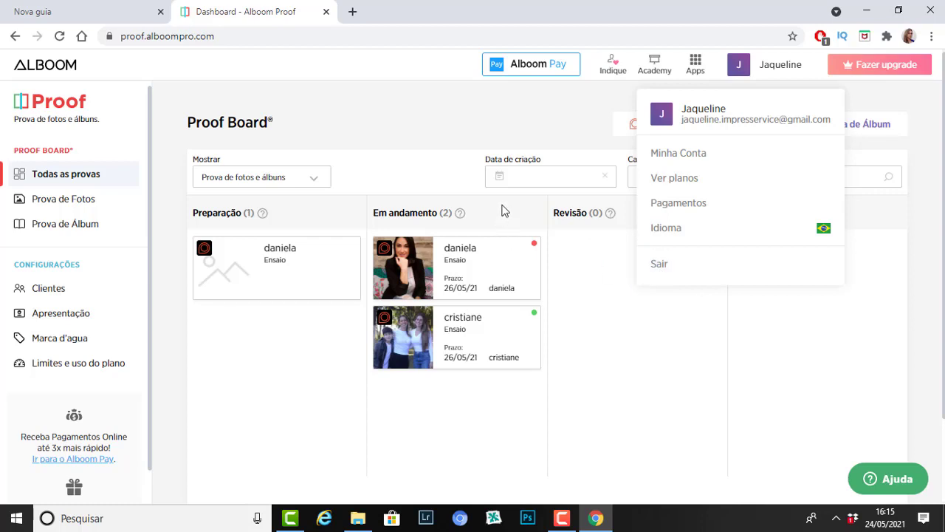
{"action": "left_click", "coordinate": [448, 132]}
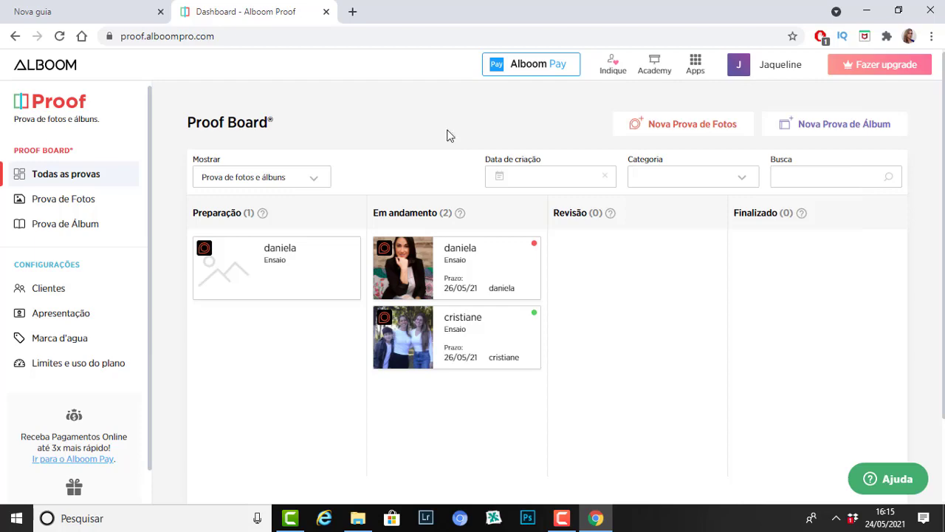
{"action": "left_click", "coordinate": [52, 289]}
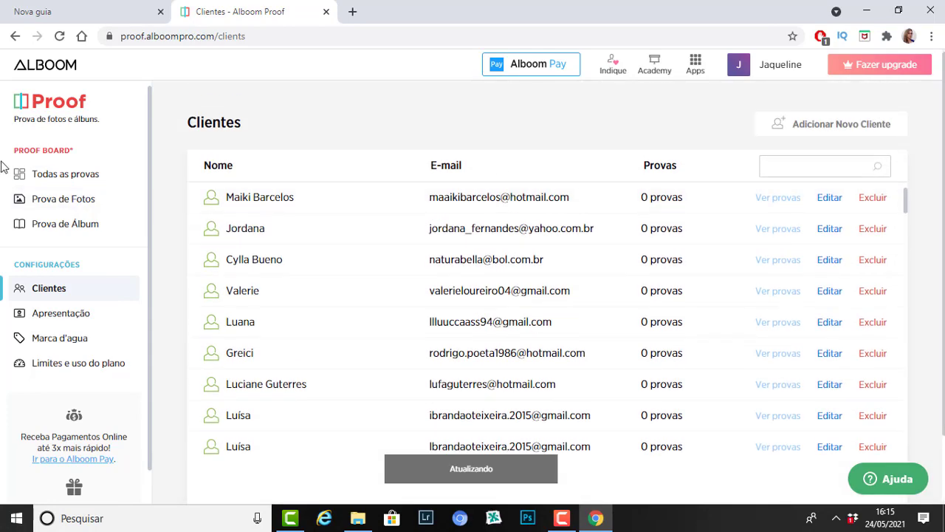
Step: Delete the in-progress proof with its ⋮ Deletar action and return to Todas as provas
{"action": "left_click", "coordinate": [83, 173]}
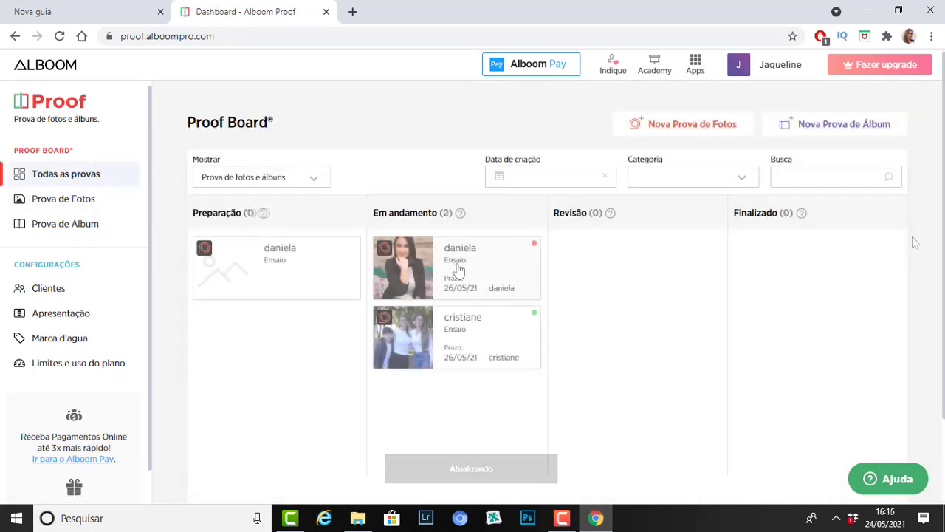
{"action": "left_click", "coordinate": [457, 269]}
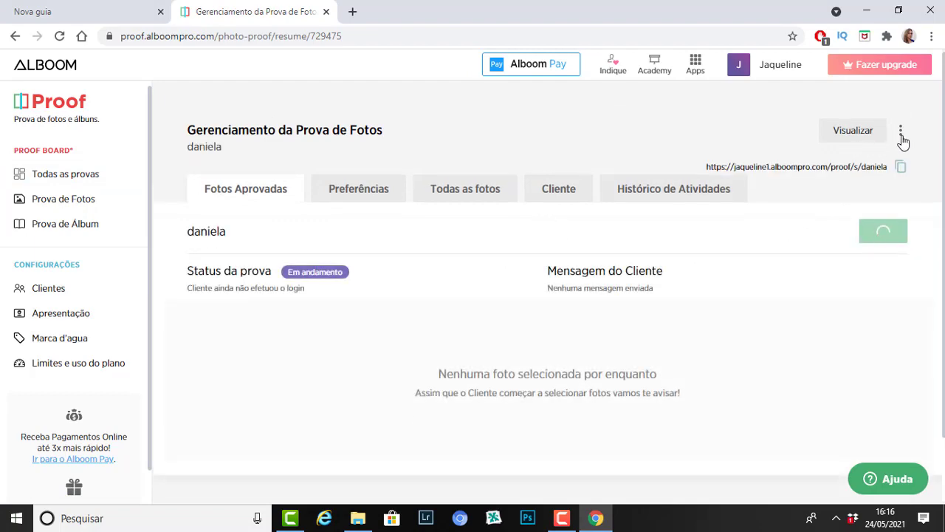
{"action": "left_click", "coordinate": [902, 136]}
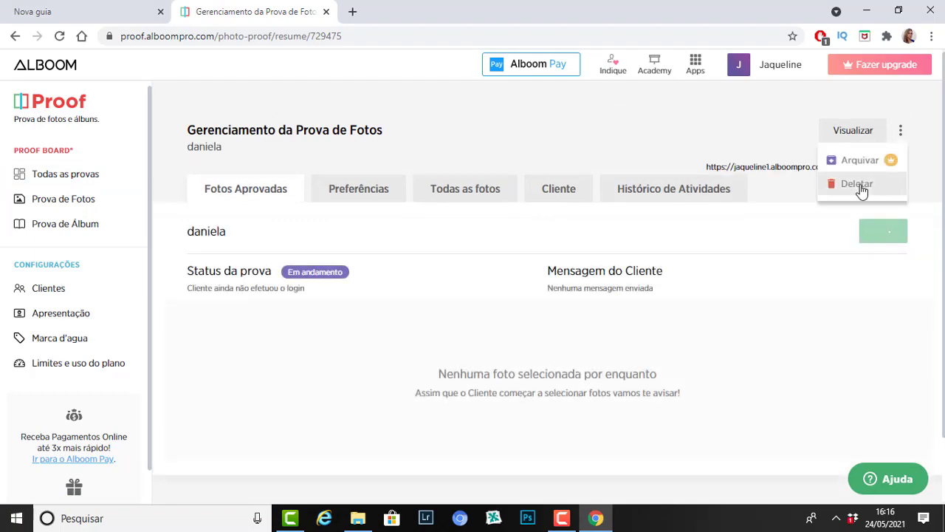
{"action": "left_click", "coordinate": [859, 183]}
{"action": "left_click", "coordinate": [566, 322]}
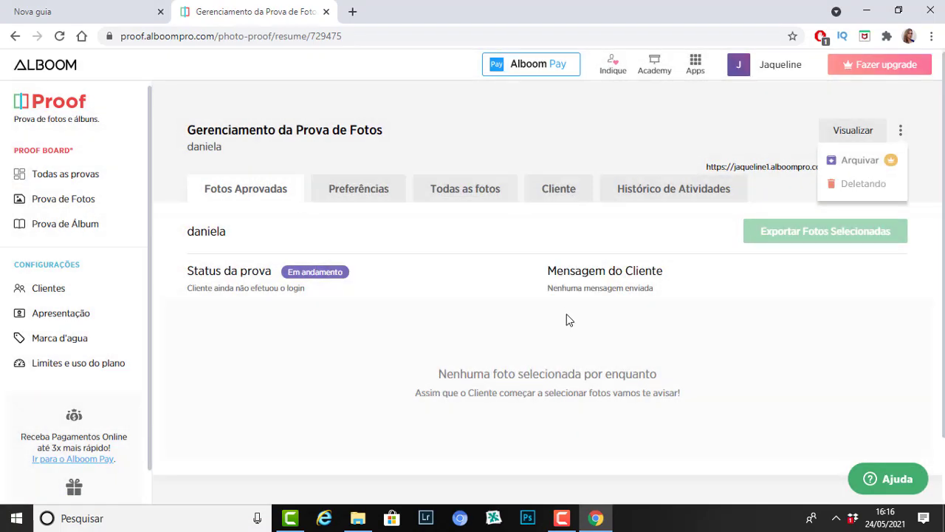
{"action": "left_click", "coordinate": [85, 177]}
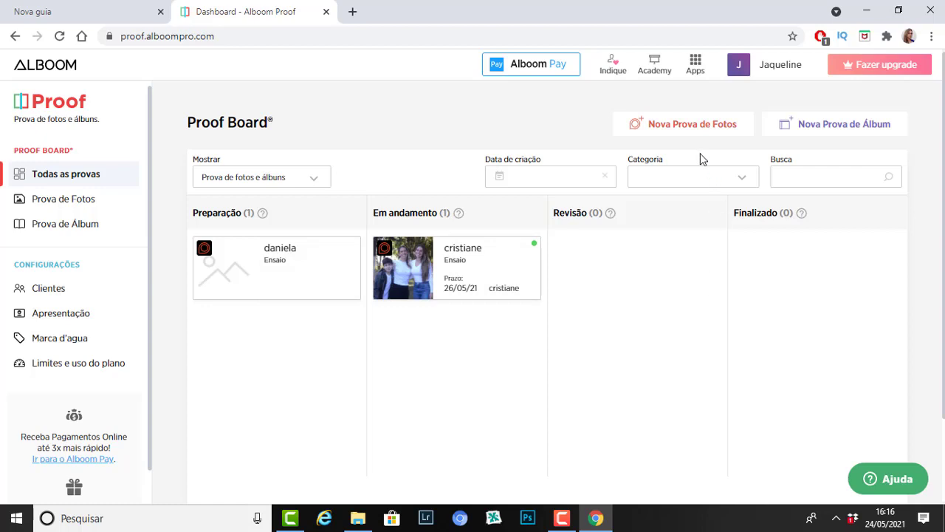
Step: Start a Nova Prova de Fotos and enter the client's first name as the proof name
{"action": "left_click", "coordinate": [666, 131]}
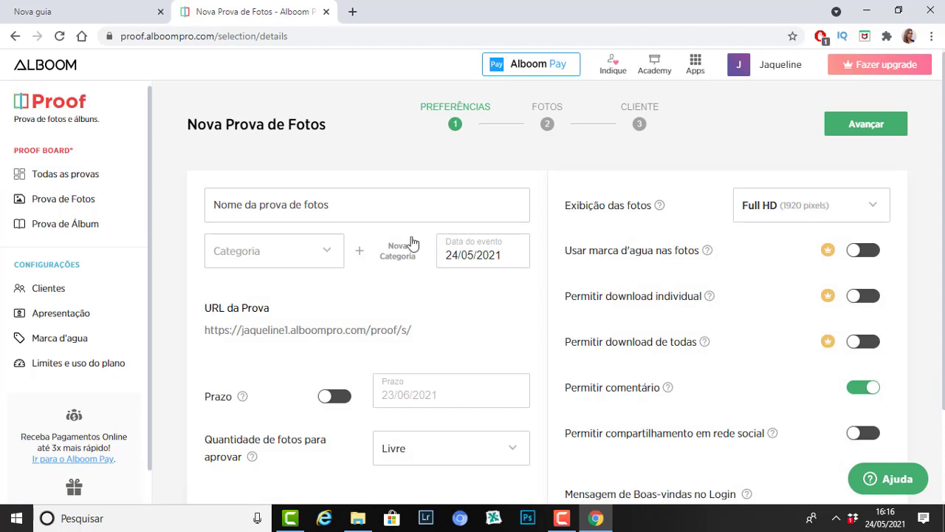
{"action": "left_click", "coordinate": [300, 210]}
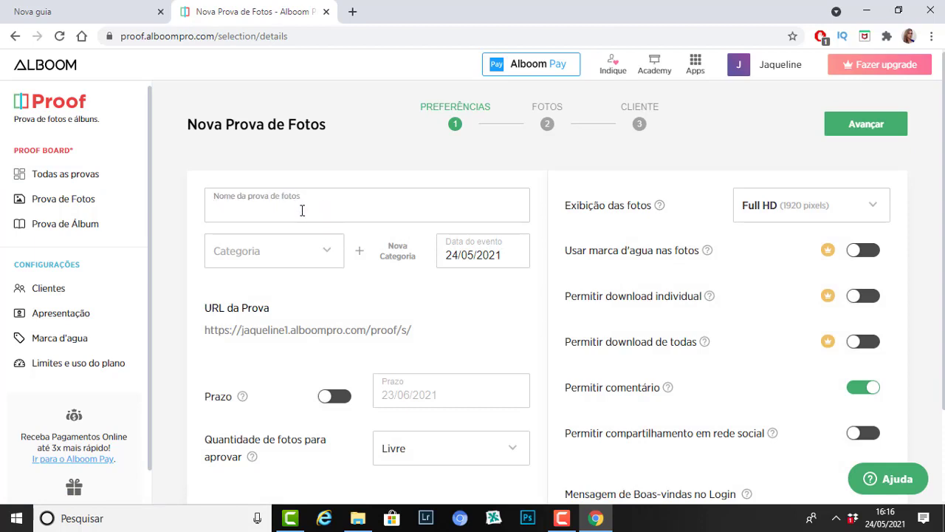
{"action": "key", "text": "Caps_Lock"}
{"action": "type", "text": "D"}
{"action": "key", "text": "Caps_Lock"}
{"action": "type", "text": "a"}
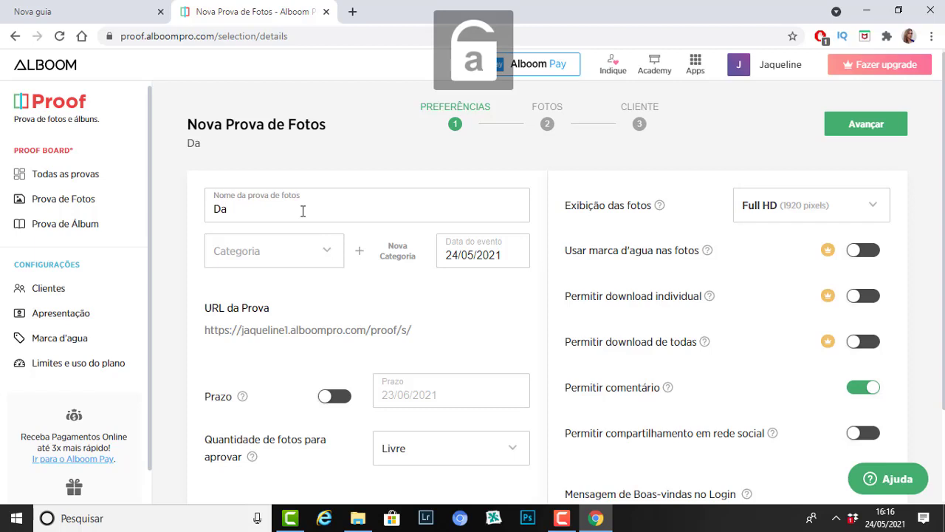
{"action": "type", "text": "niela"}
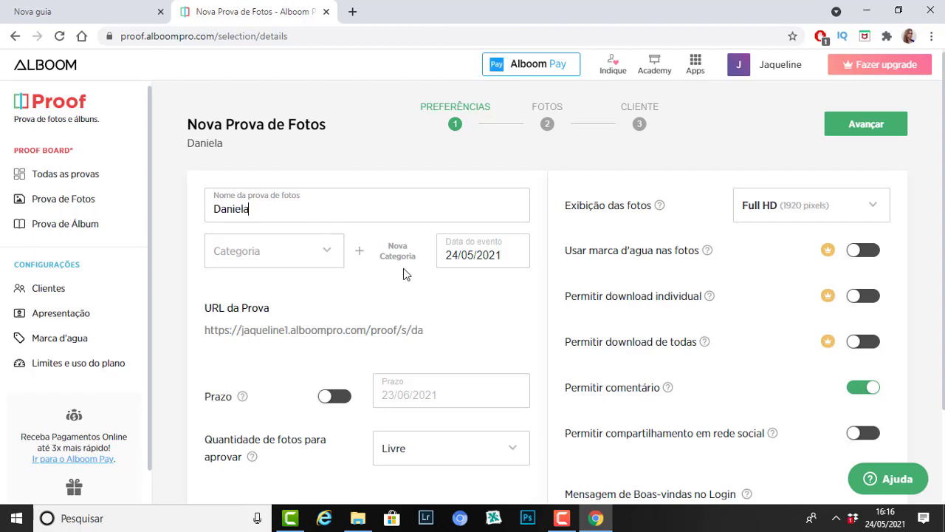
{"action": "left_click", "coordinate": [326, 252]}
Step: Set the category to Ensaio and enable a Prazo deadline of 30/05/2021
{"action": "left_click", "coordinate": [264, 313]}
{"action": "left_click", "coordinate": [345, 401]}
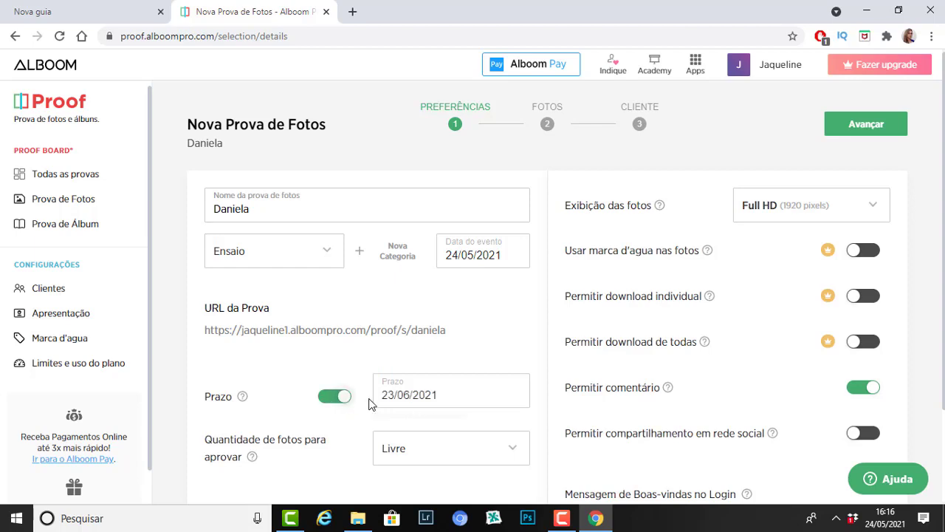
{"action": "left_click", "coordinate": [389, 396]}
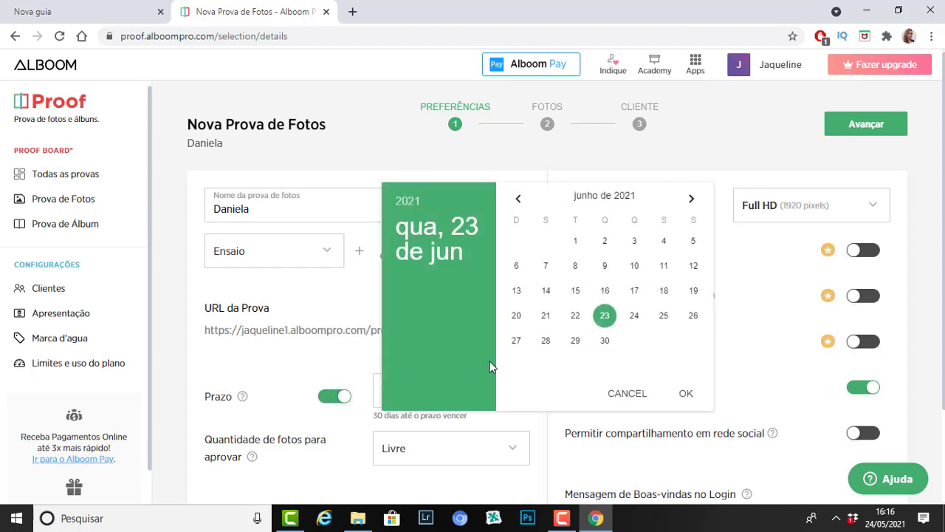
{"action": "left_click", "coordinate": [519, 199]}
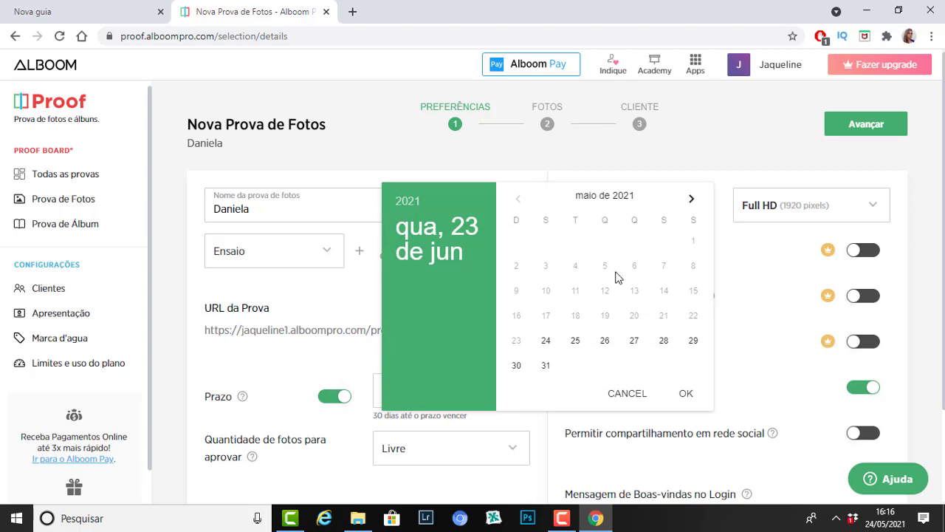
{"action": "left_click", "coordinate": [517, 366]}
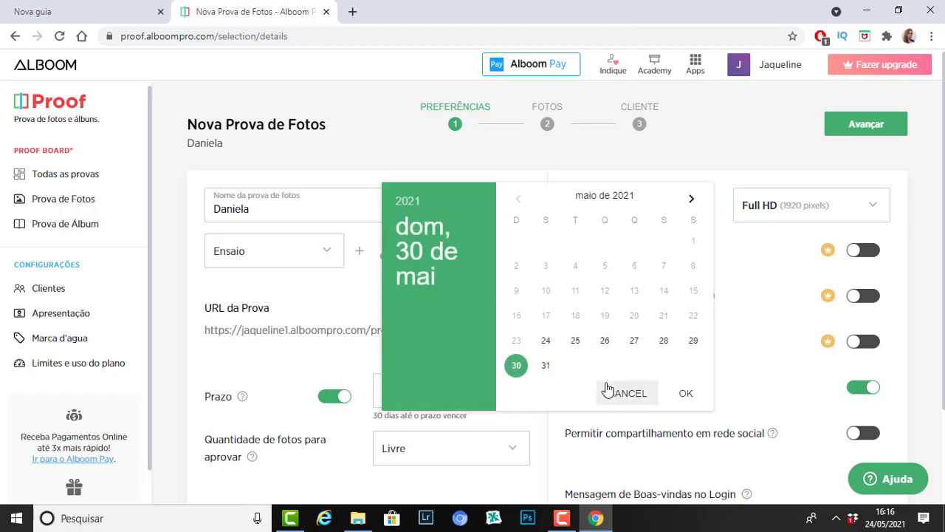
{"action": "left_click", "coordinate": [684, 395]}
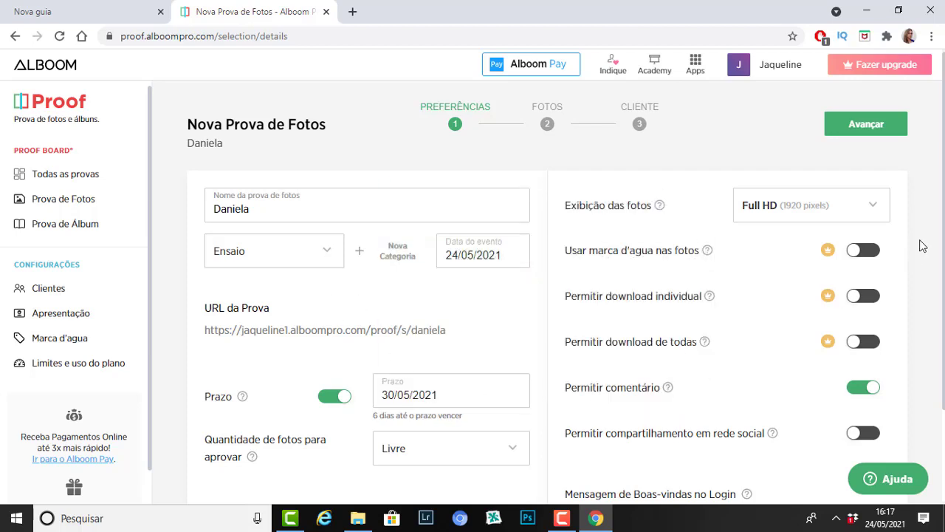
{"action": "left_click_drag", "start_coordinate": [942, 218], "coordinate": [942, 258]}
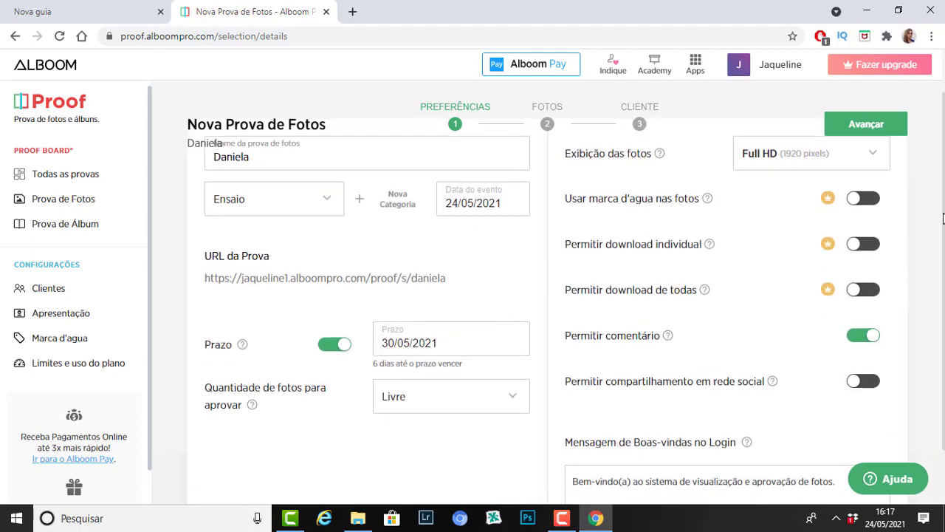
Step: Set Exibição das fotos to Média (800 pixels), keeping Permitir comentário switched on
{"action": "scroll", "coordinate": [942, 219], "scroll_direction": "up", "scroll_amount": 1}
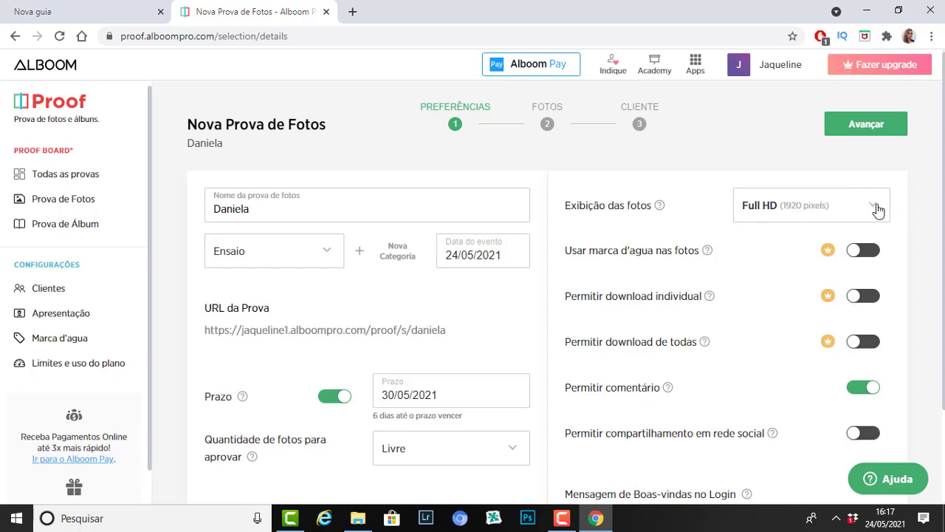
{"action": "left_click", "coordinate": [878, 211]}
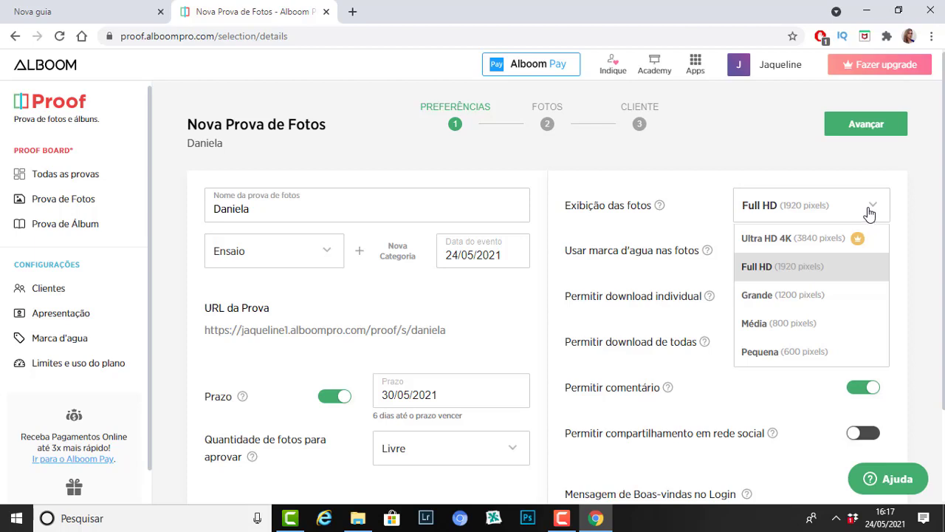
{"action": "left_click", "coordinate": [794, 330]}
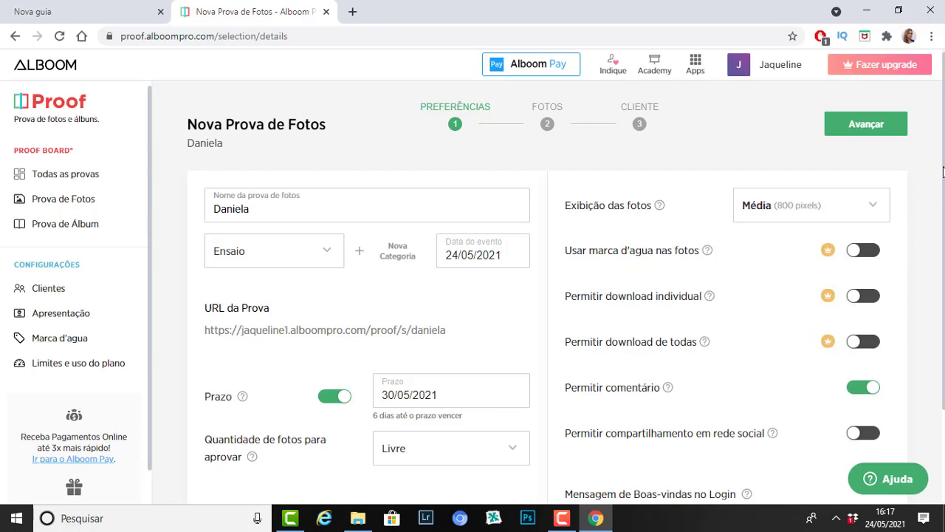
{"action": "scroll", "coordinate": [939, 251], "scroll_direction": "down", "scroll_amount": 2}
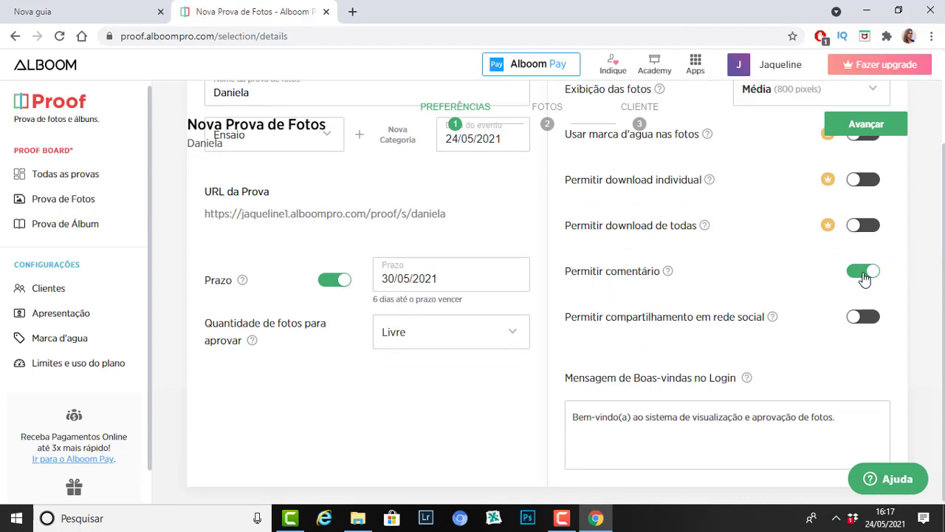
{"action": "left_click", "coordinate": [850, 279]}
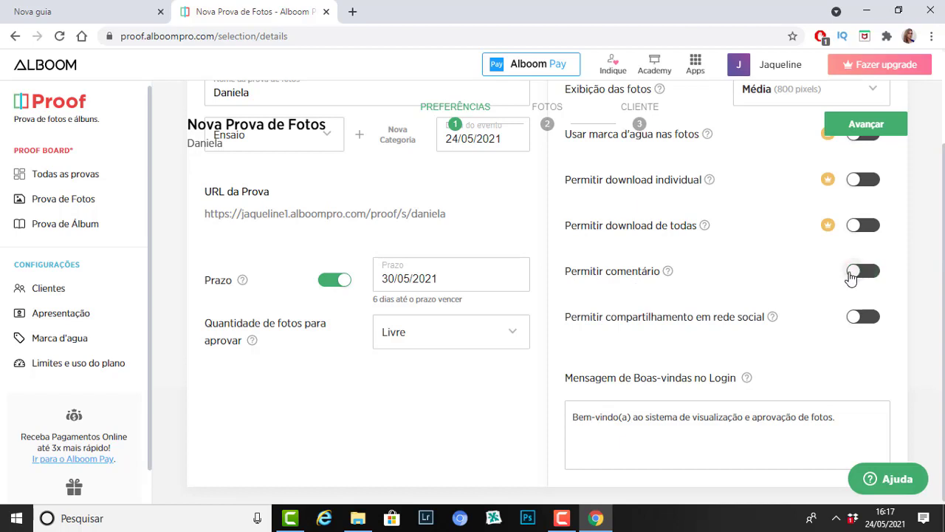
{"action": "left_click", "coordinate": [872, 275]}
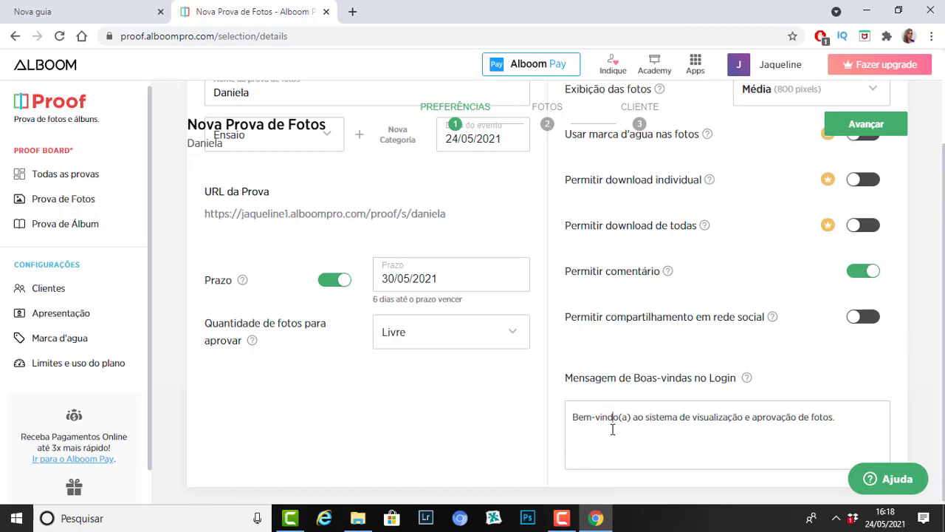
Step: Trim the welcome message to 'Bem-vindos!' and advance to the Fotos step
{"action": "left_click_drag", "start_coordinate": [621, 418], "coordinate": [862, 418]}
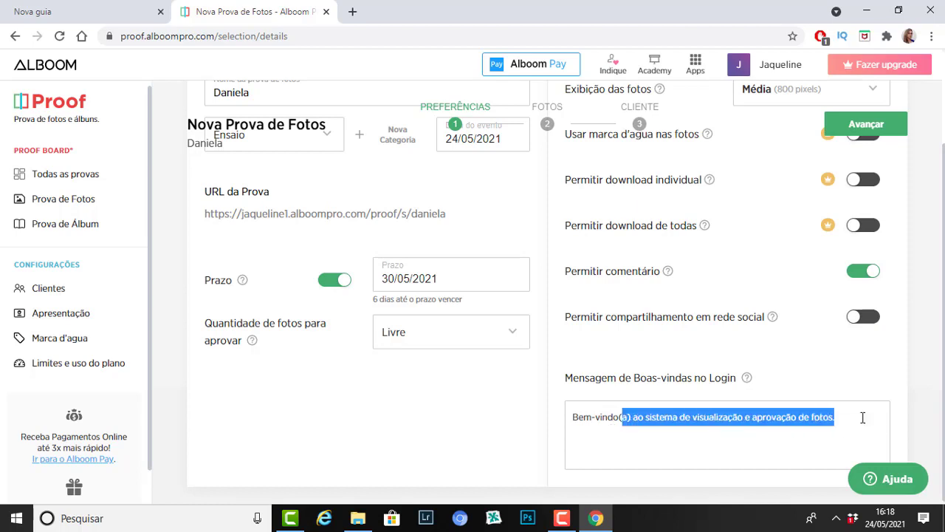
{"action": "key", "text": "BackSpace"}
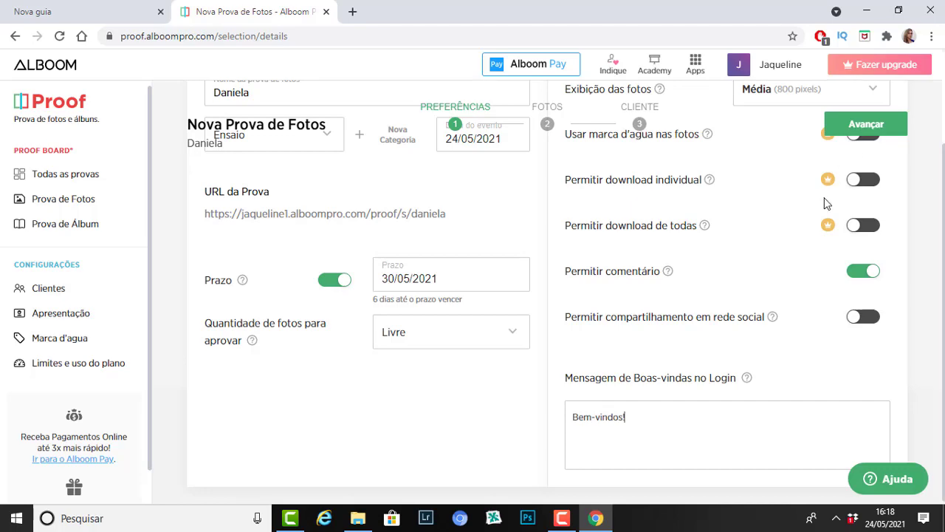
{"action": "left_click", "coordinate": [864, 126]}
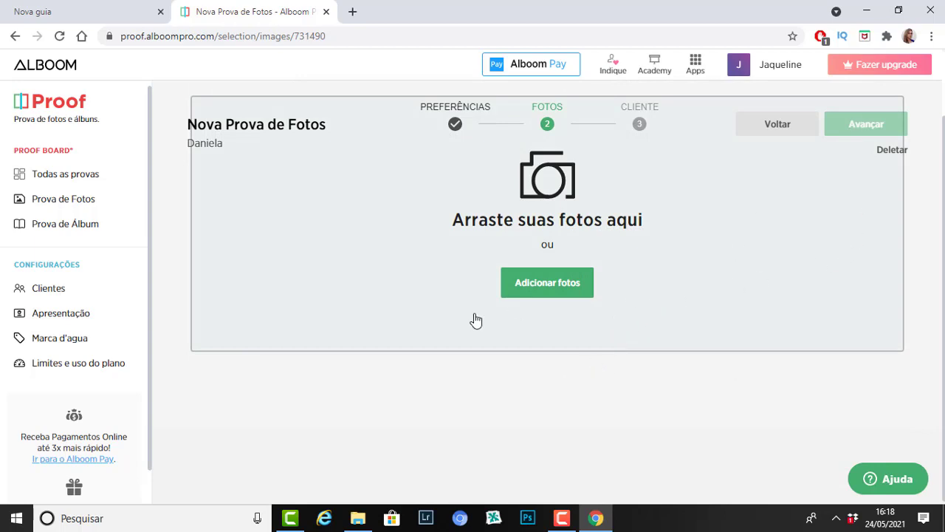
Step: Upload the 222 JPEGs DSC_2768 through DSC_3007 from the Nova pasta/JPEG folder
{"action": "left_click", "coordinate": [550, 283]}
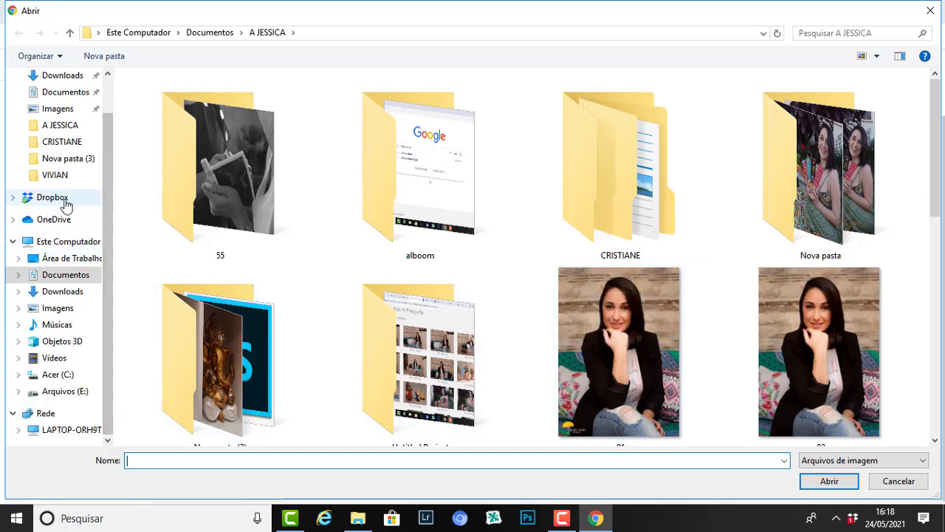
{"action": "left_click", "coordinate": [58, 179]}
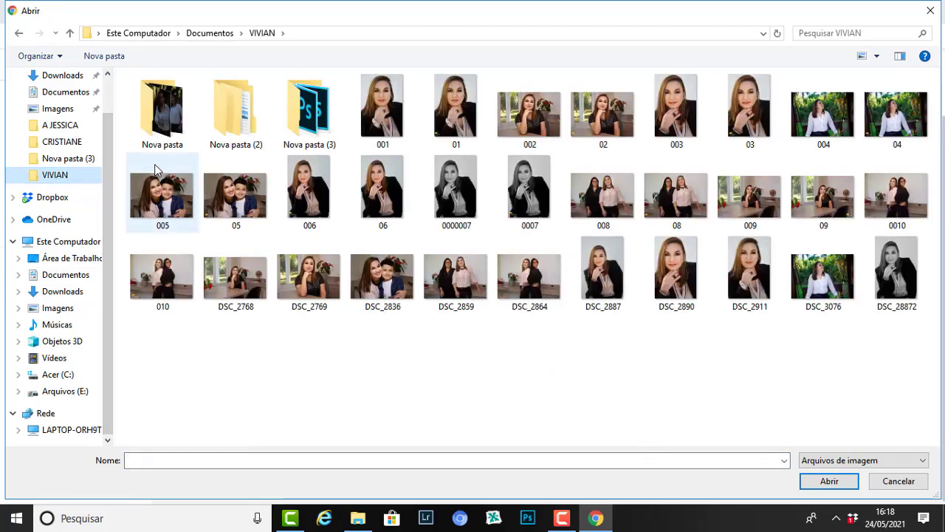
{"action": "double_click", "coordinate": [166, 119]}
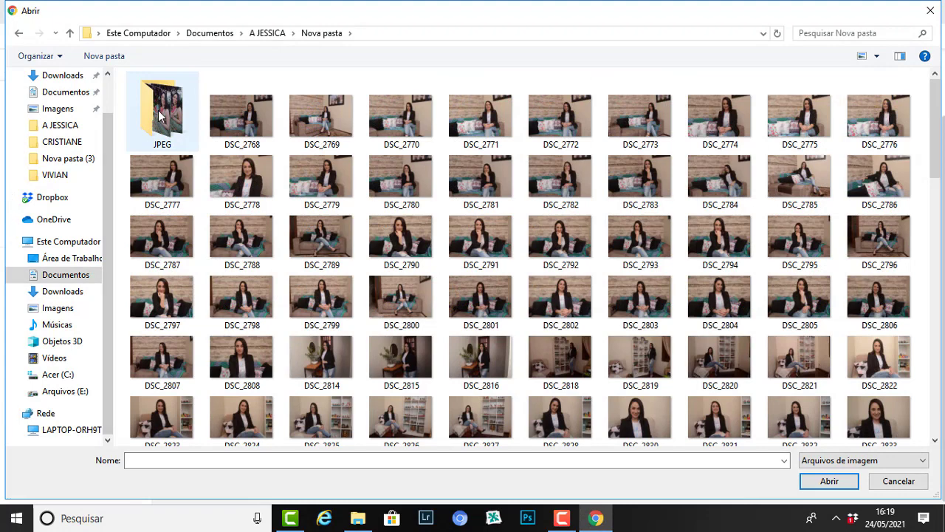
{"action": "left_click", "coordinate": [159, 116]}
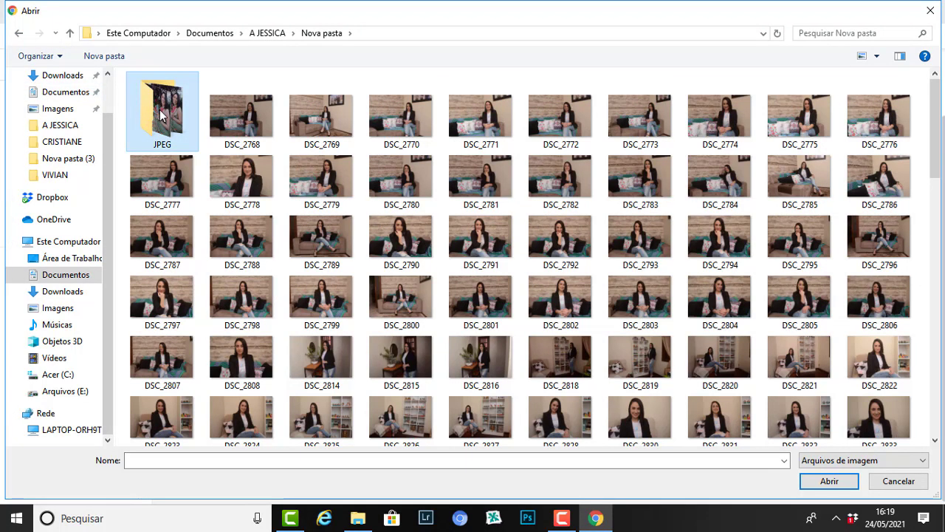
{"action": "double_click", "coordinate": [159, 116]}
{"action": "left_click", "coordinate": [183, 99]}
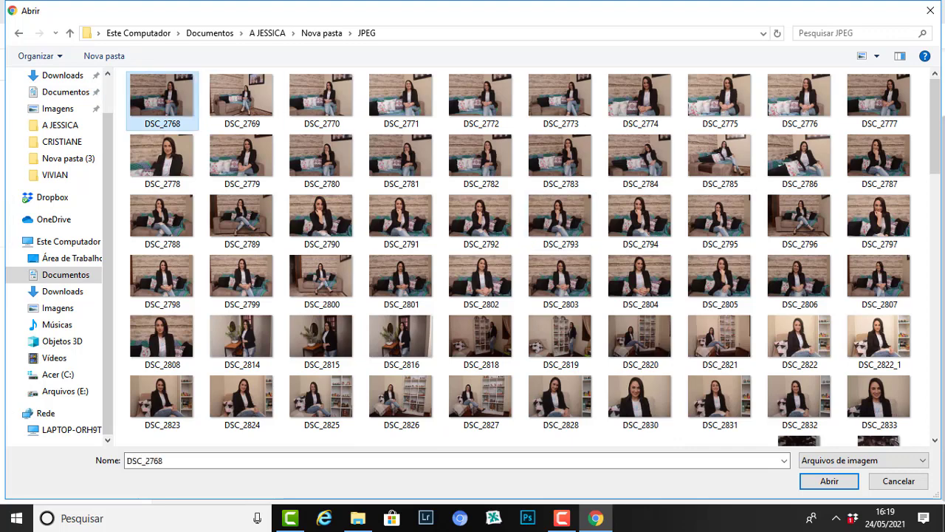
{"action": "left_click_drag", "start_coordinate": [934, 131], "coordinate": [934, 402]}
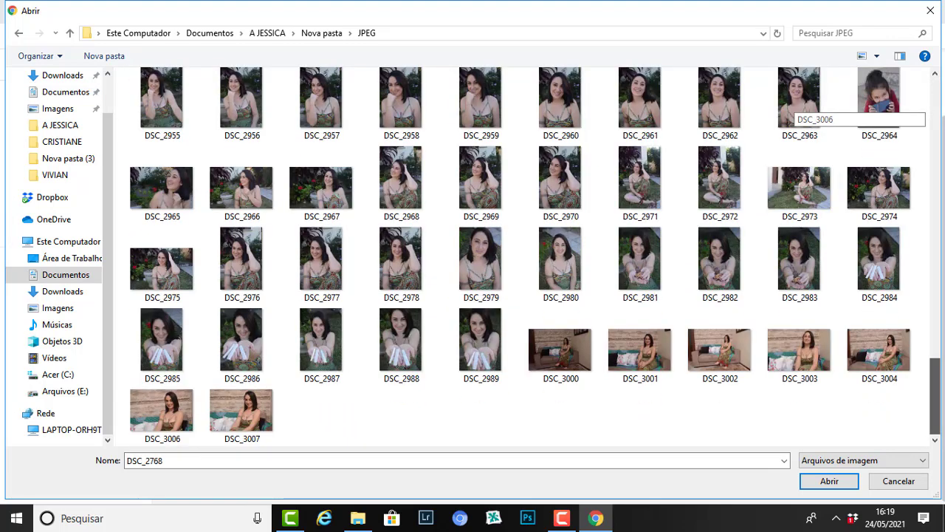
{"action": "left_click", "coordinate": [260, 434], "text": "shift"}
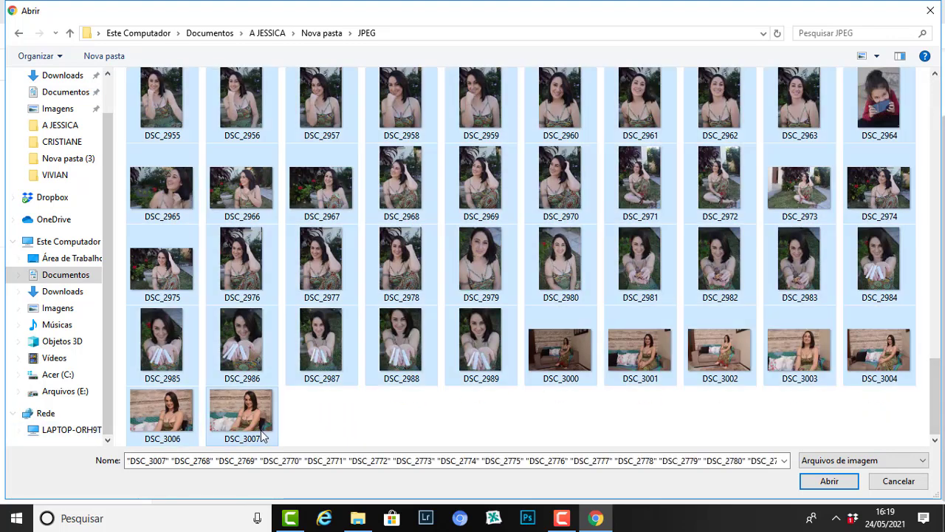
{"action": "left_click", "coordinate": [846, 485]}
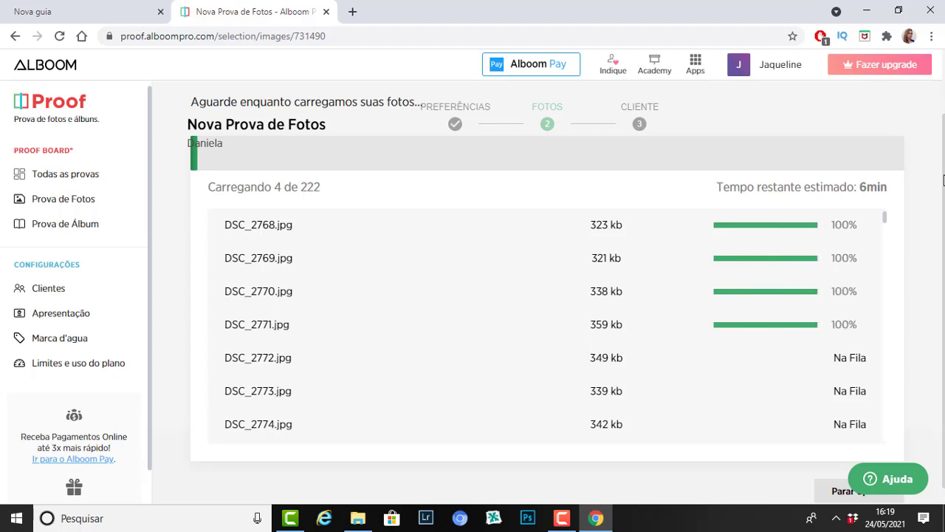
Step: Stop the photo upload and confirm cancelling it, keeping the 16 photos already uploaded
{"action": "scroll", "coordinate": [942, 265], "scroll_direction": "down", "scroll_amount": 1}
{"action": "scroll", "coordinate": [940, 101], "scroll_direction": "up", "scroll_amount": 2}
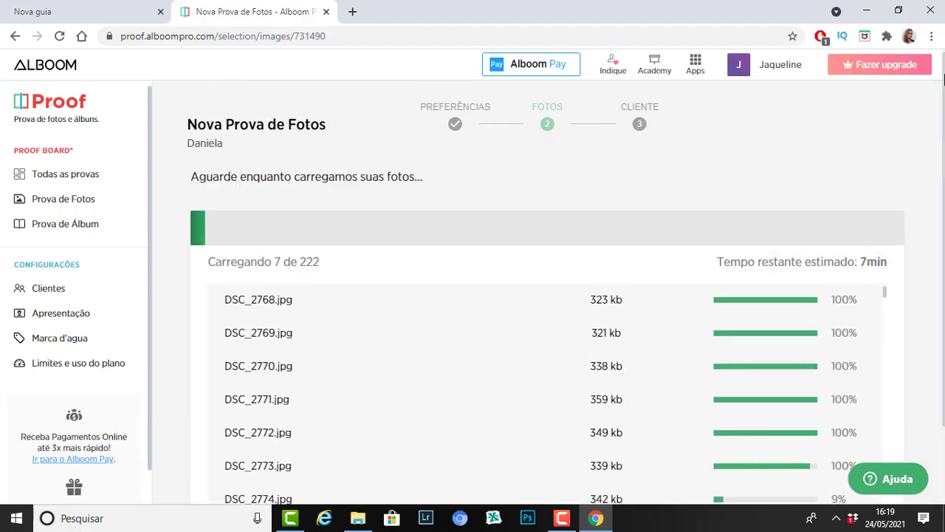
{"action": "scroll", "coordinate": [940, 101], "scroll_direction": "down", "scroll_amount": 2}
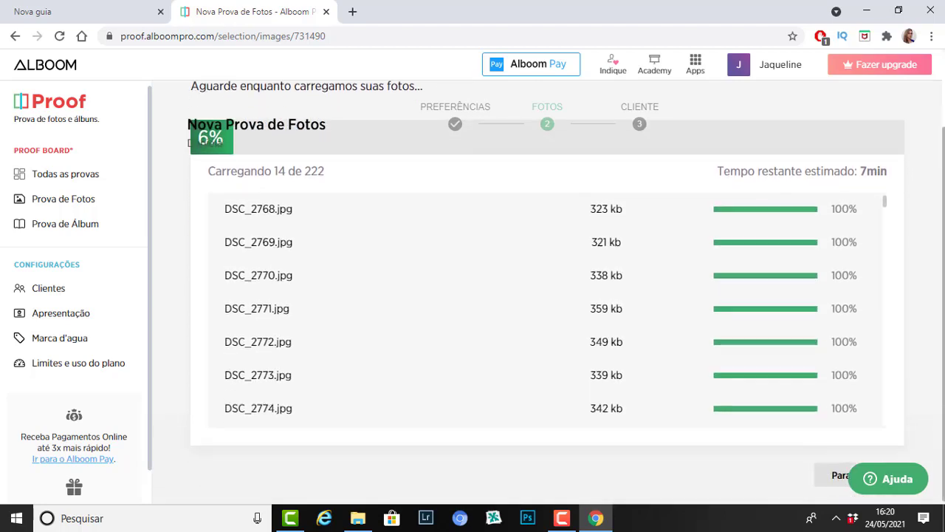
{"action": "left_click", "coordinate": [839, 475]}
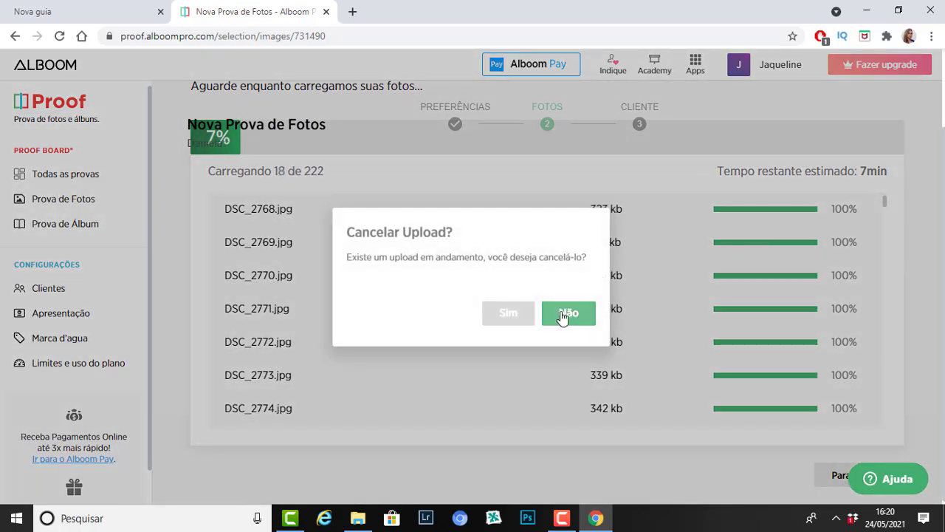
{"action": "left_click", "coordinate": [561, 316]}
{"action": "left_click", "coordinate": [838, 476]}
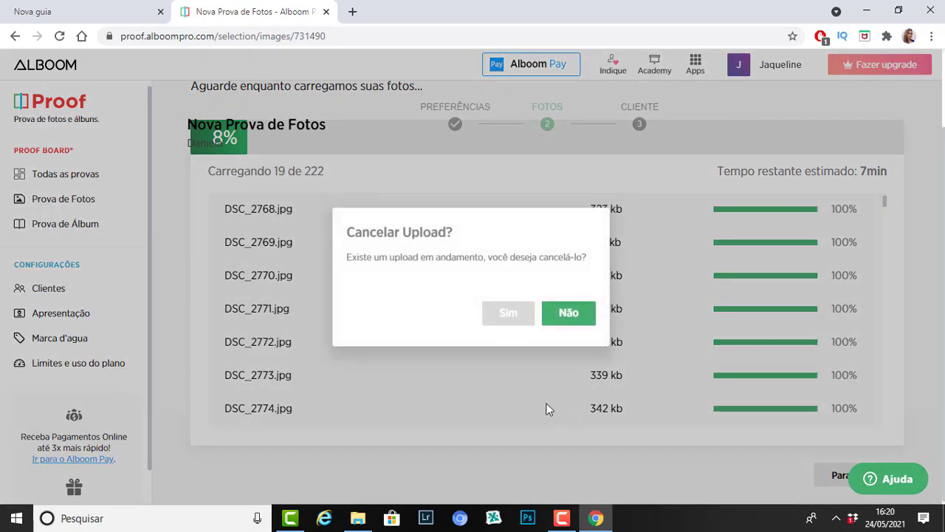
{"action": "left_click", "coordinate": [509, 314]}
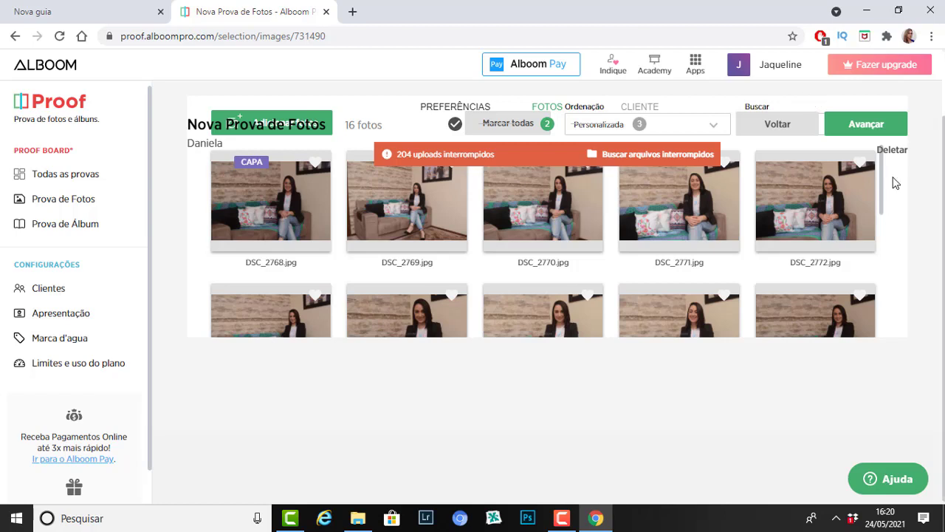
Step: Review the uploaded photo grid and advance the proof to its Cliente step
{"action": "left_click_drag", "start_coordinate": [883, 169], "coordinate": [881, 232]}
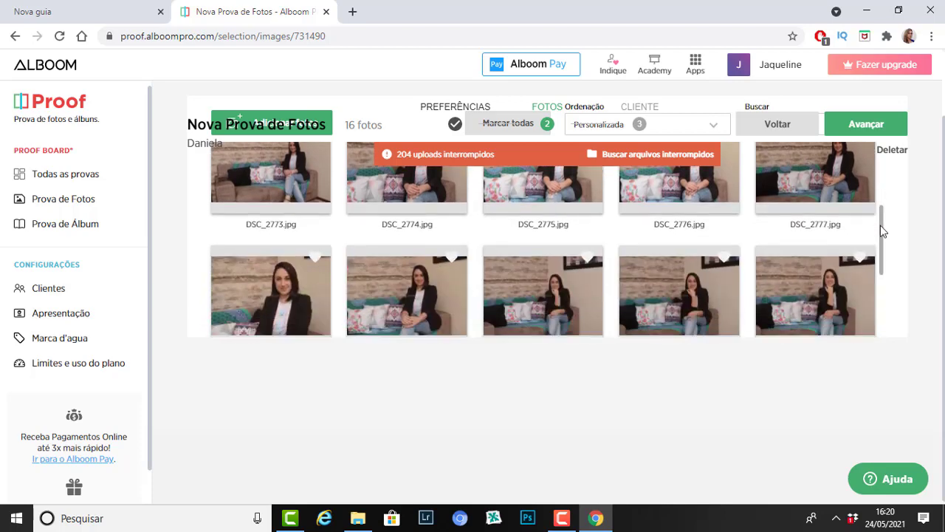
{"action": "left_click_drag", "start_coordinate": [880, 226], "coordinate": [884, 185]}
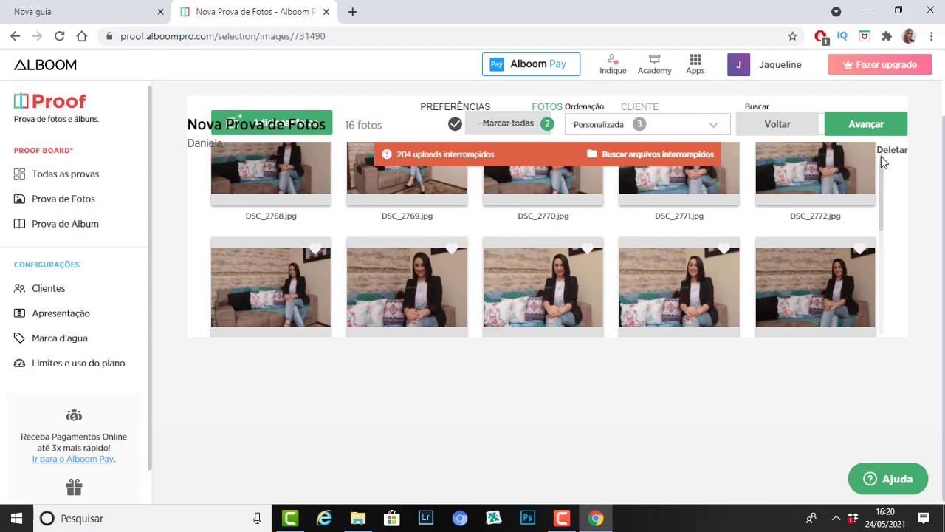
{"action": "left_click", "coordinate": [874, 126]}
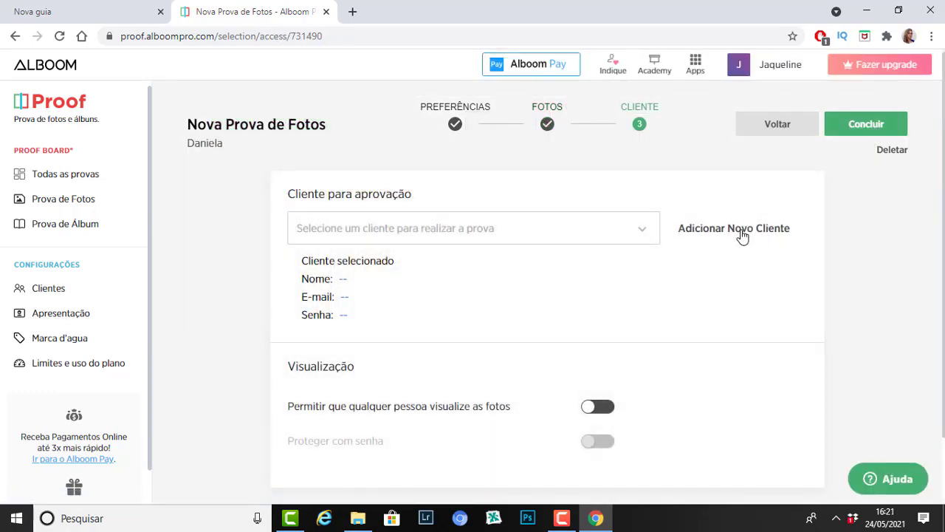
Step: Add a new client and enter the client's name and Gmail e-mail address
{"action": "left_click", "coordinate": [743, 234]}
{"action": "left_click", "coordinate": [435, 199]}
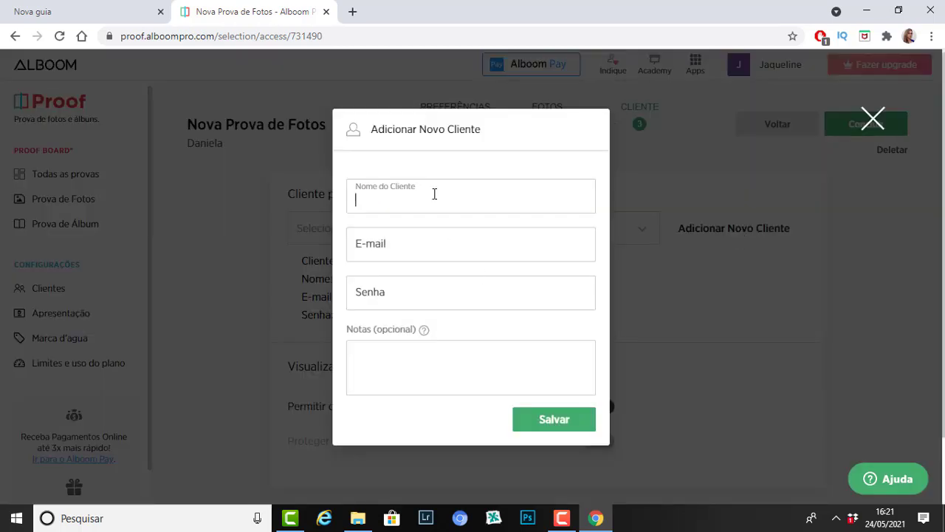
{"action": "type", "text": "Daniela"}
{"action": "left_click", "coordinate": [421, 244]}
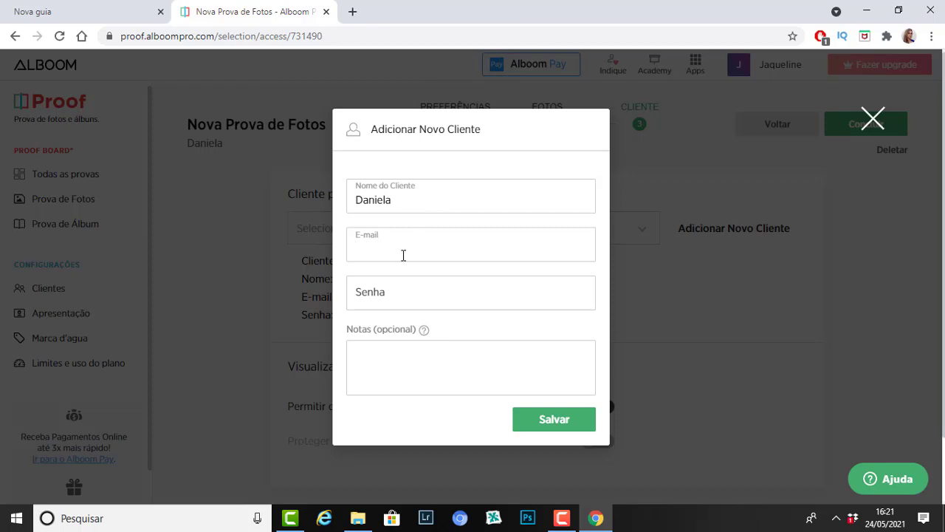
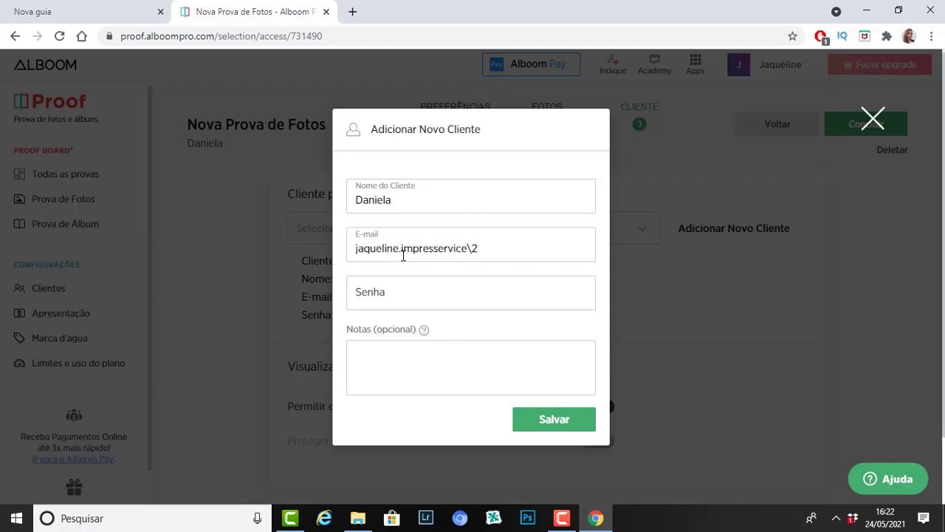
{"action": "key", "text": "Caps_Lock"}
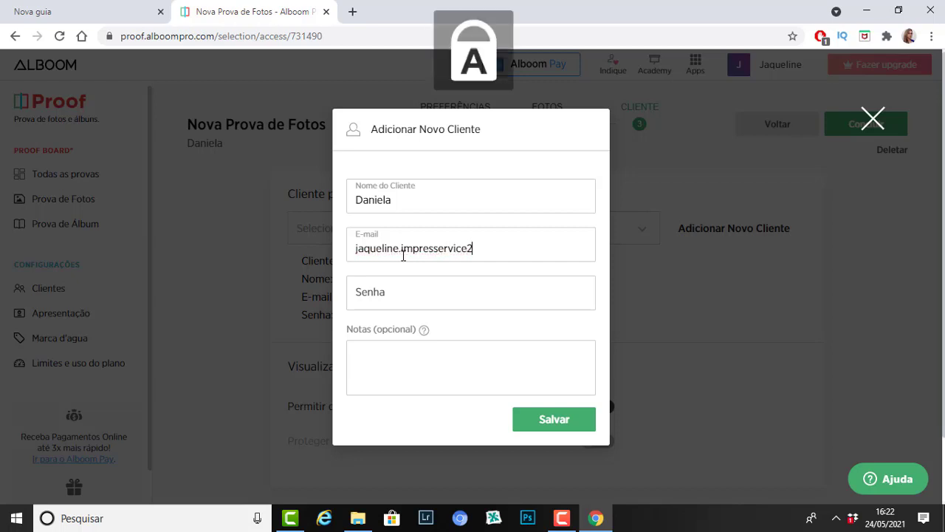
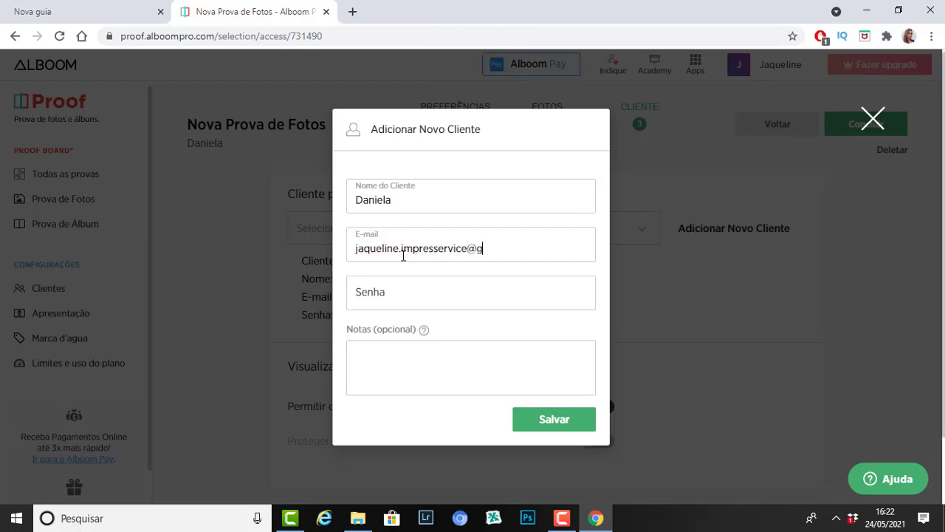
Step: Enter the client's lowercase password and save the new client as the proof's approver
{"action": "left_click", "coordinate": [468, 289]}
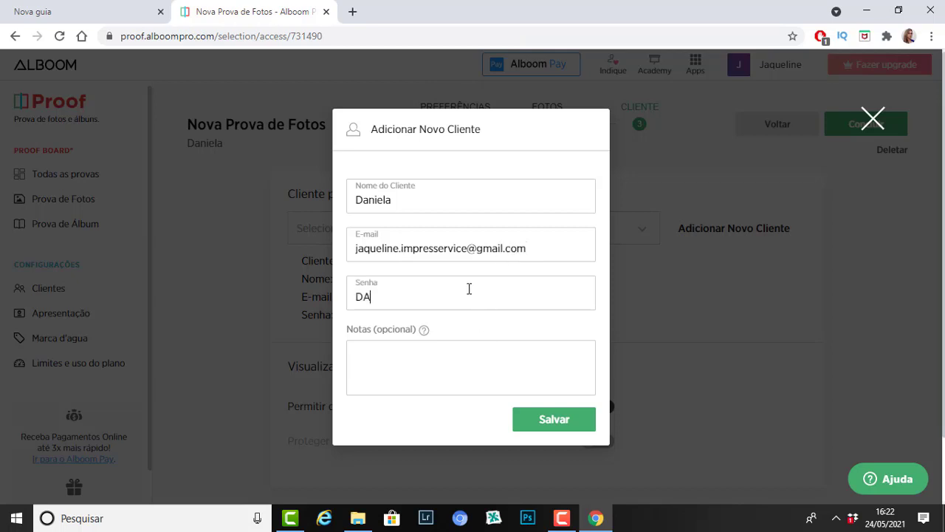
{"action": "key", "text": "Caps_Lock"}
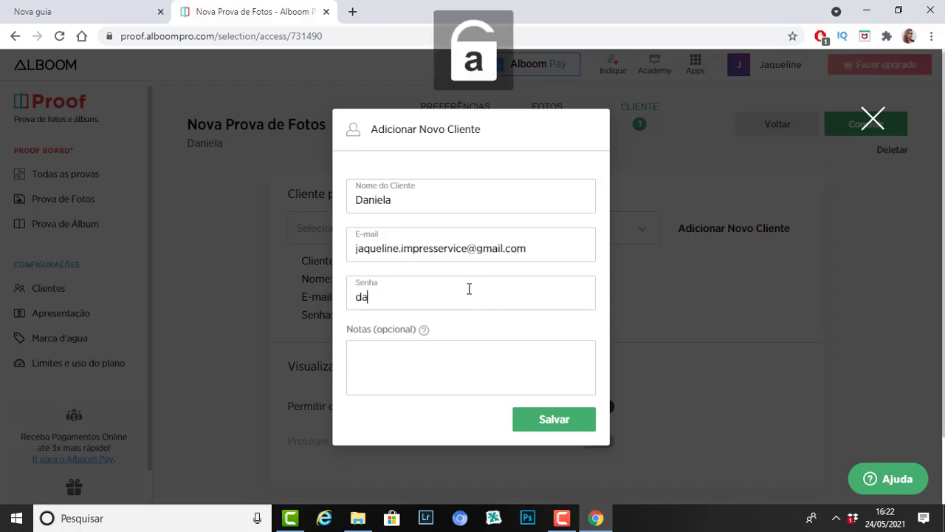
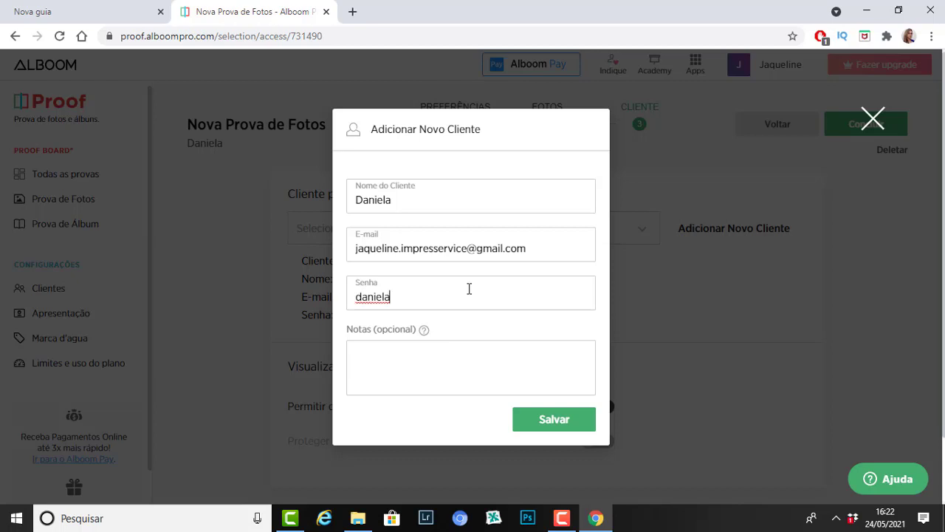
{"action": "left_click", "coordinate": [554, 420]}
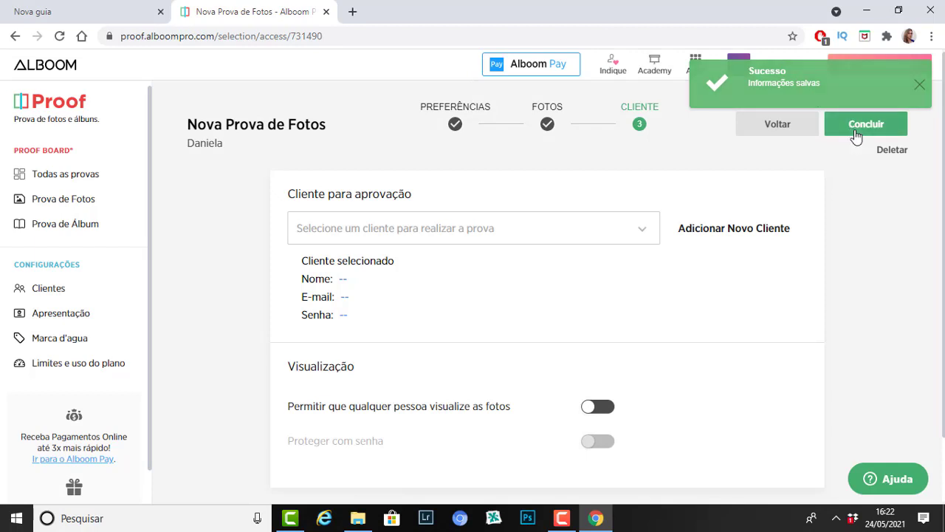
{"action": "left_click", "coordinate": [855, 129]}
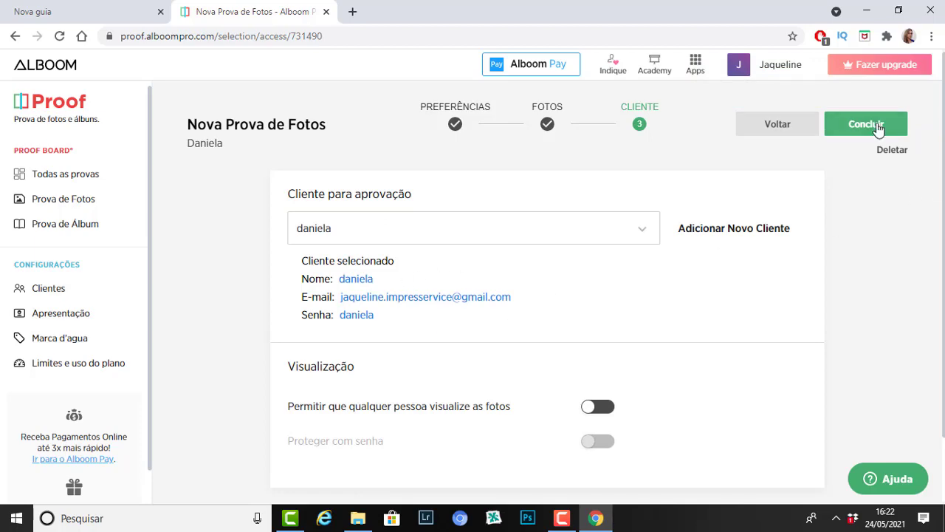
Step: Conclude the proof setup and confirm starting it, e-mailing the client their login instructions
{"action": "left_click", "coordinate": [878, 127]}
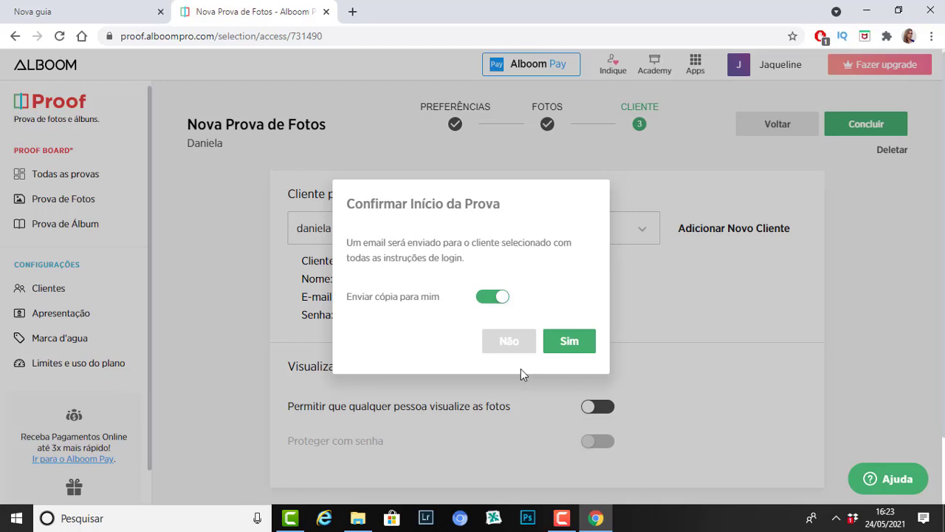
{"action": "left_click", "coordinate": [571, 343]}
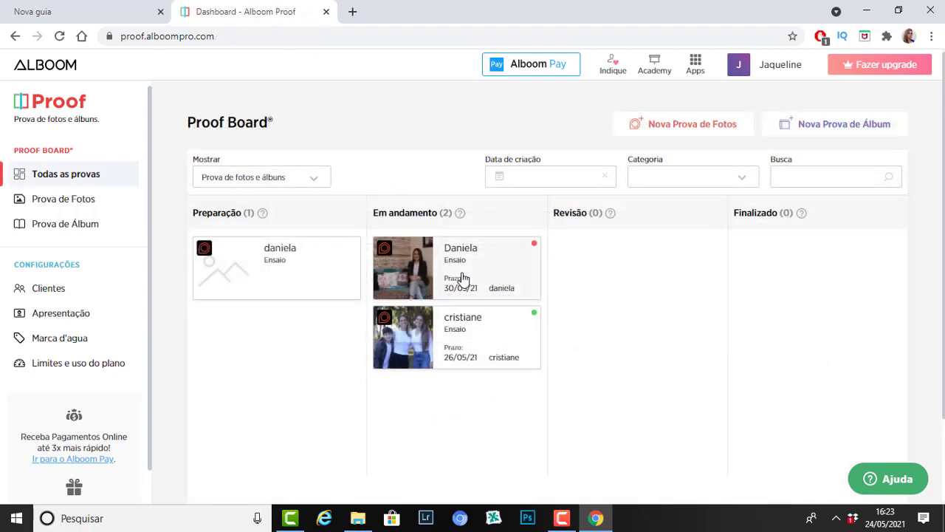
Step: Open the in-progress proof's Cliente tab and share the login details through WhatsApp
{"action": "left_click", "coordinate": [463, 274]}
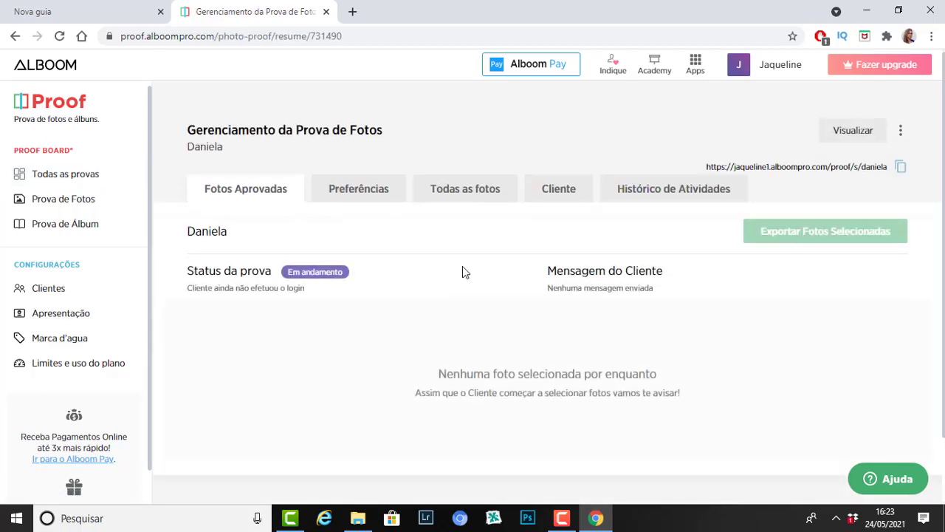
{"action": "left_click", "coordinate": [557, 194]}
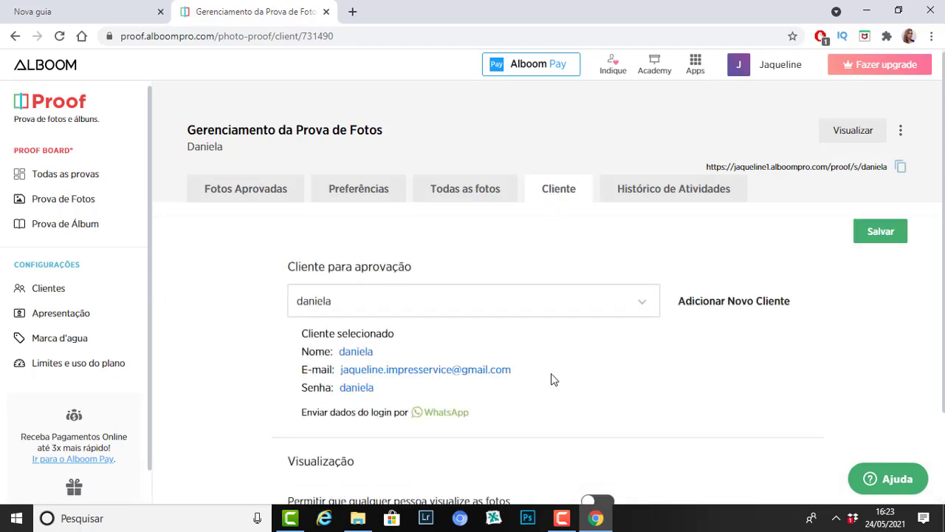
{"action": "left_click", "coordinate": [440, 414]}
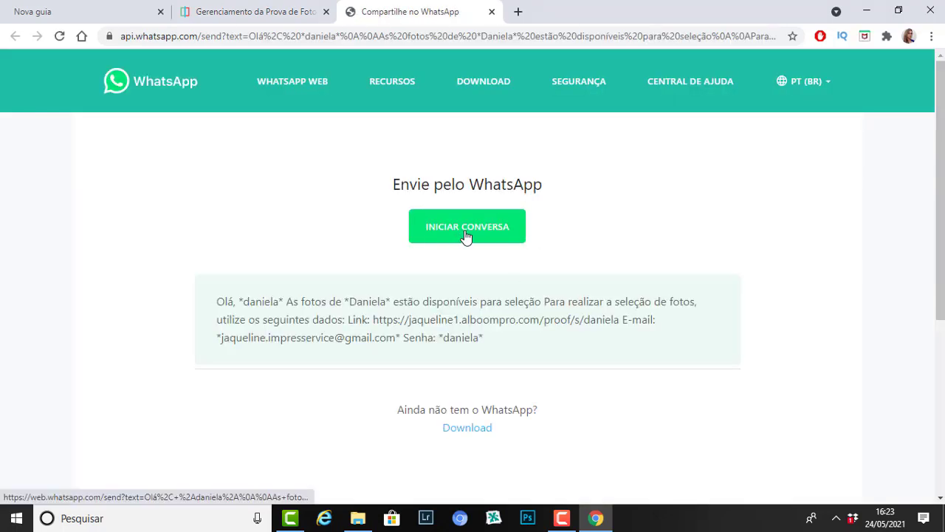
Step: Start the WhatsApp conversation, reaching the WhatsApp Web QR sign-in page, then return to the proof page
{"action": "left_click", "coordinate": [466, 235]}
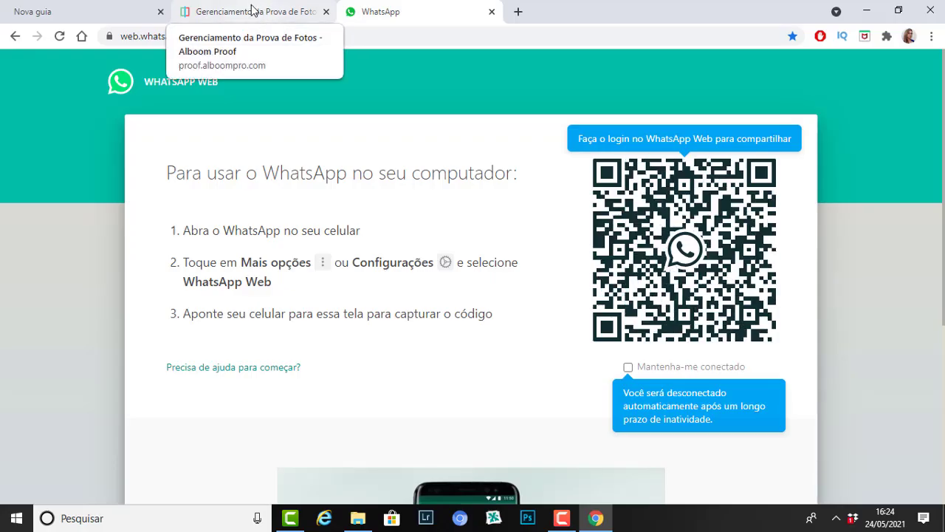
{"action": "left_click", "coordinate": [252, 13]}
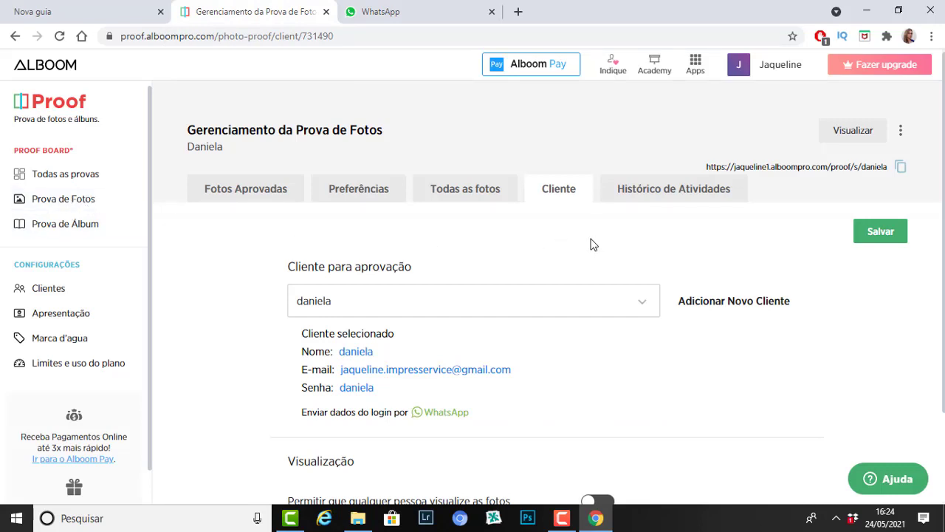
Step: View the proof's approved photos, then open new Chrome tabs to reach the Gmail inbox
{"action": "left_click", "coordinate": [259, 194]}
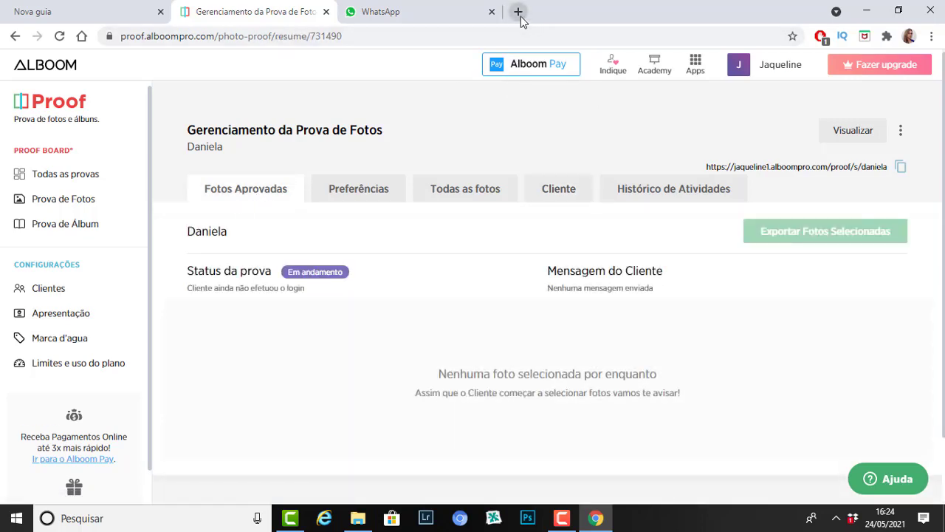
{"action": "left_click", "coordinate": [520, 17]}
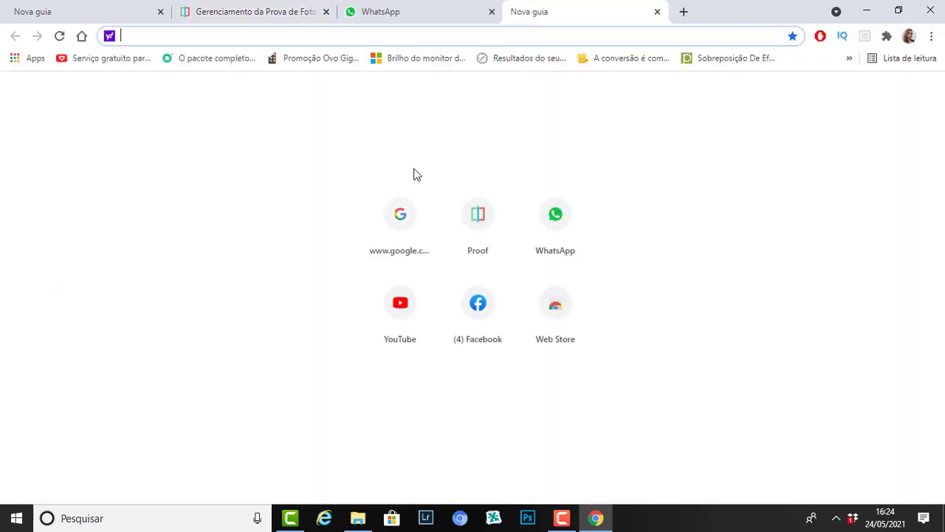
{"action": "left_click", "coordinate": [551, 316]}
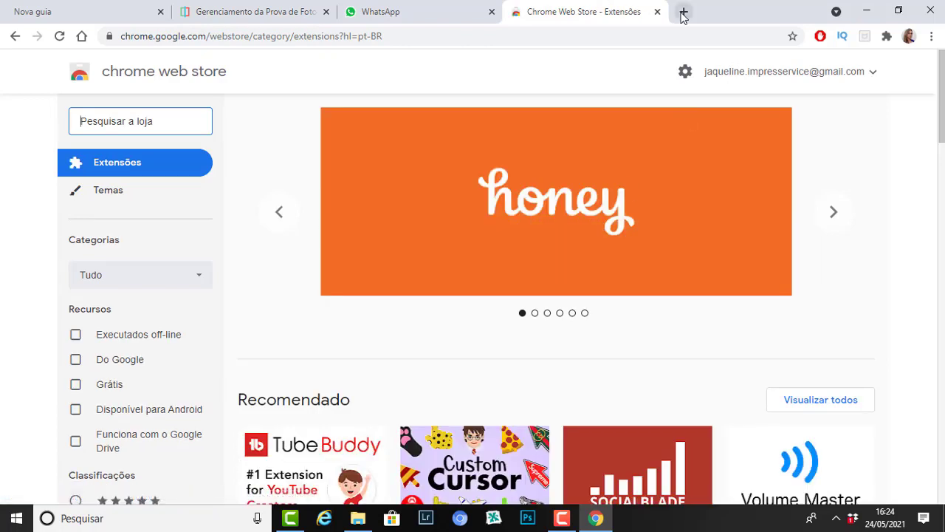
{"action": "left_click", "coordinate": [683, 11]}
{"action": "left_click", "coordinate": [408, 228]}
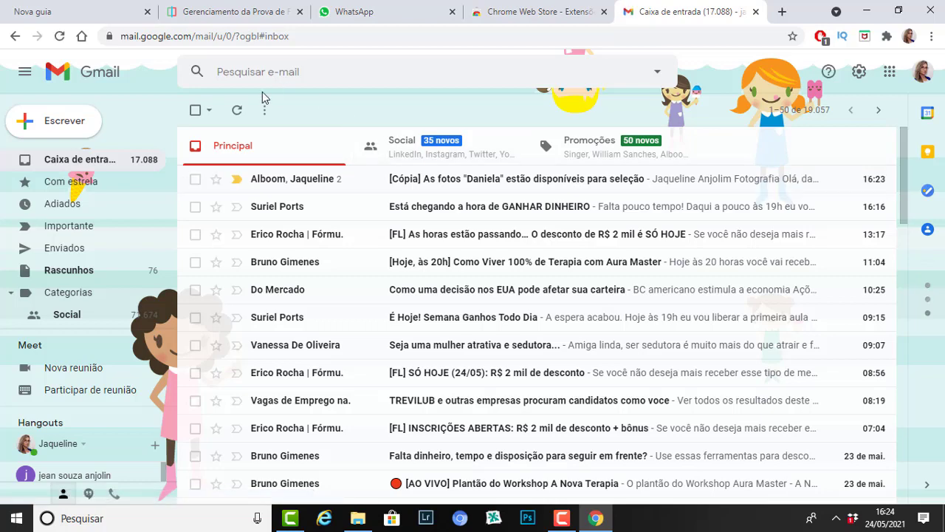
Step: Search Gmail for the client's name and open her approval email's selected-photos report (34 of 222)
{"action": "left_click", "coordinate": [250, 68]}
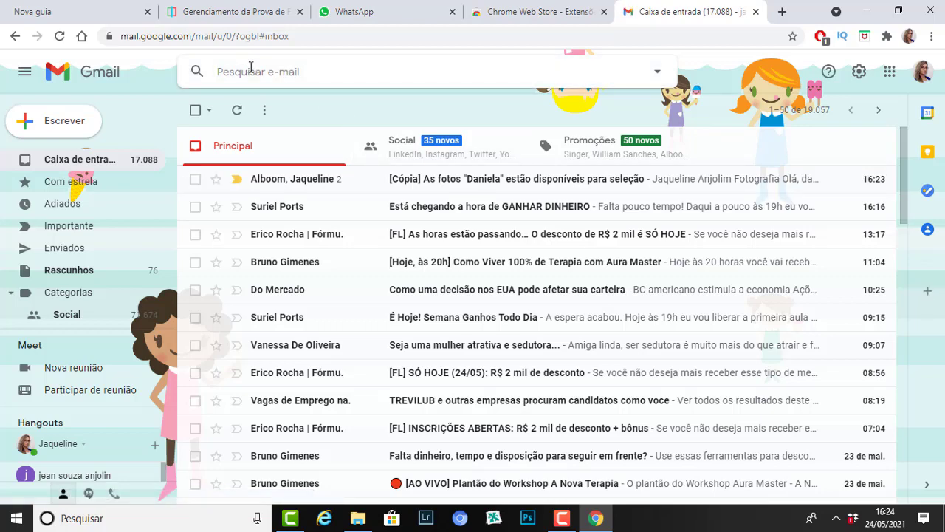
{"action": "type", "text": "jessica"}
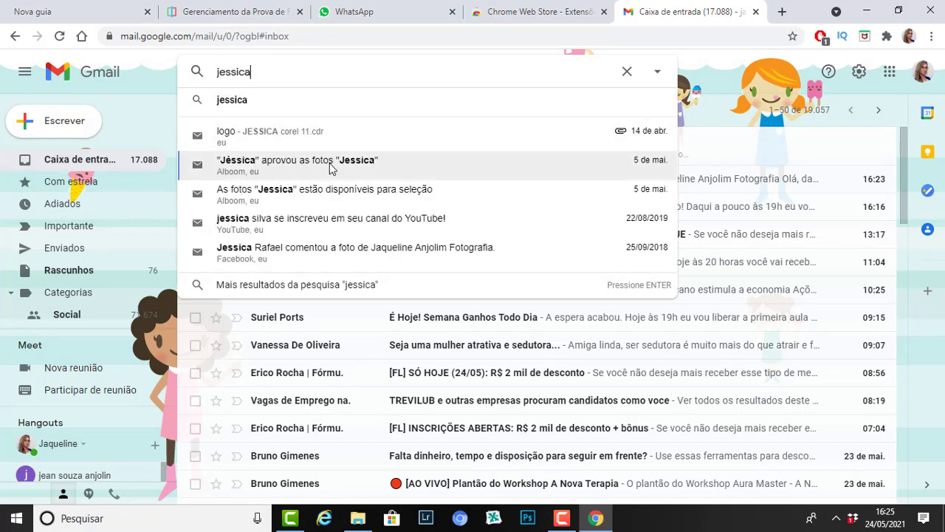
{"action": "left_click", "coordinate": [329, 169]}
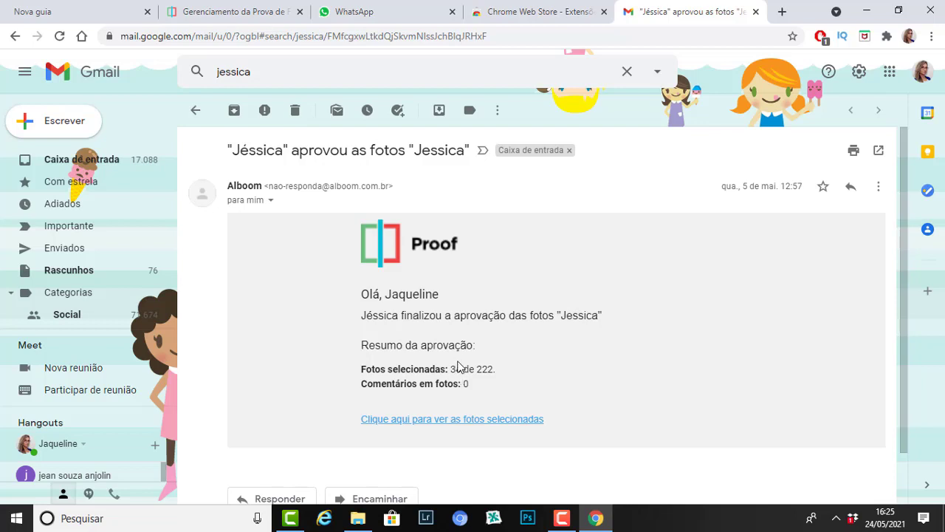
{"action": "left_click", "coordinate": [467, 419]}
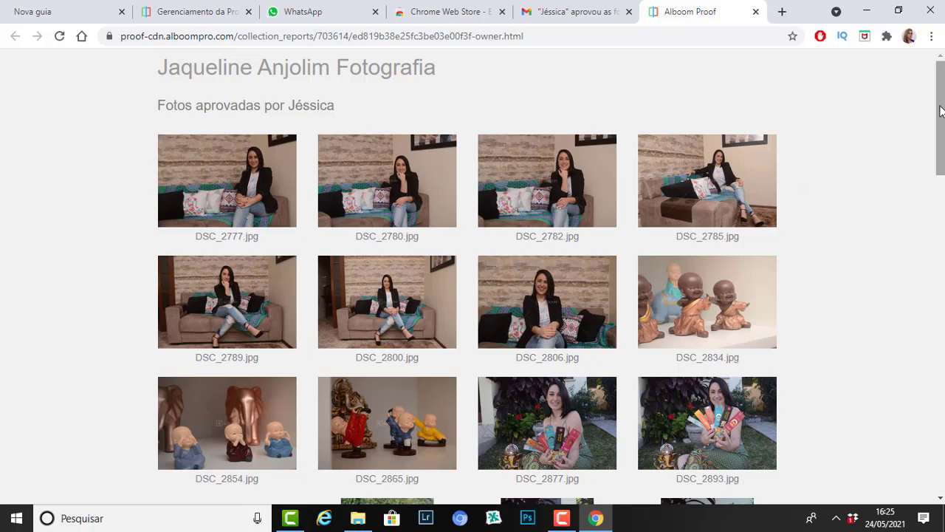
Step: Scroll to the approved-photo lists and select the Adobe Lightroom file-name list (DSC_2777 to DSC_2985)
{"action": "left_click_drag", "start_coordinate": [939, 110], "coordinate": [839, 434]}
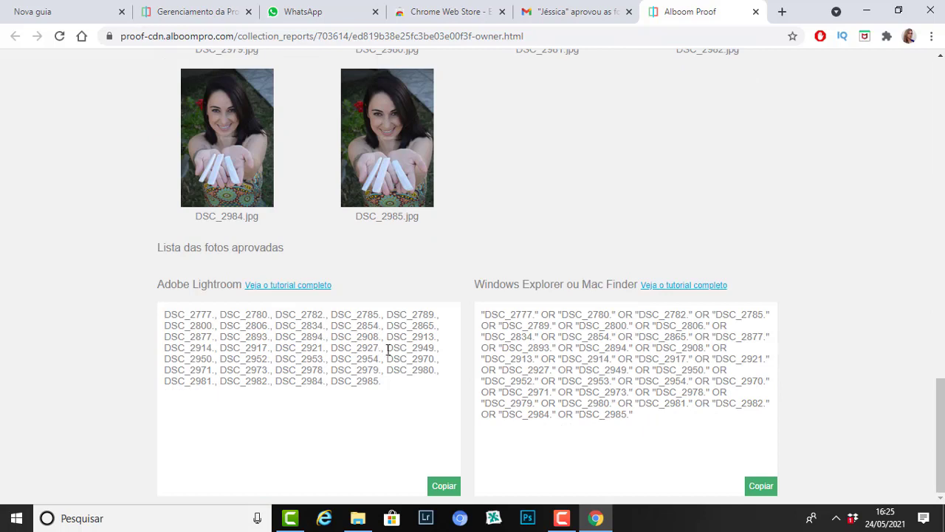
{"action": "left_click_drag", "start_coordinate": [161, 312], "coordinate": [375, 382]}
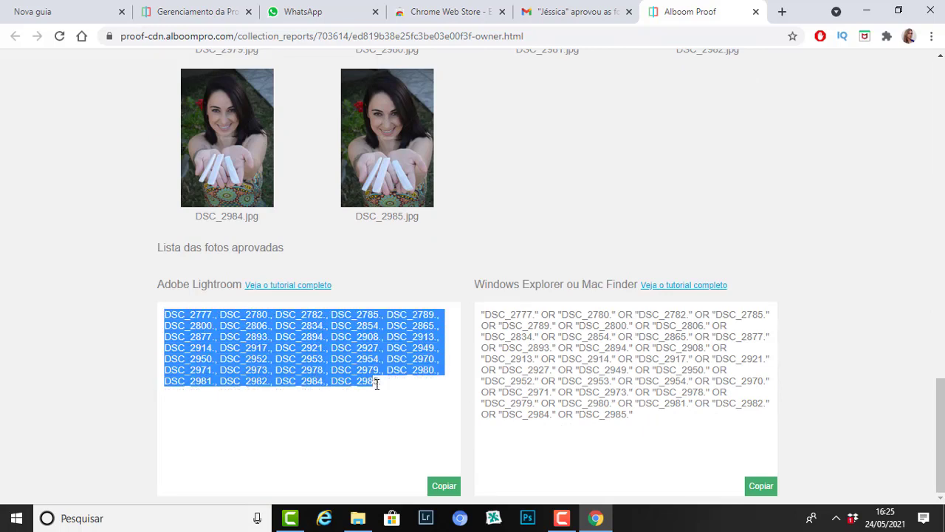
{"action": "left_click", "coordinate": [229, 350]}
{"action": "left_click_drag", "start_coordinate": [167, 312], "coordinate": [378, 386]}
{"action": "scroll", "coordinate": [869, 263], "scroll_direction": "up", "scroll_amount": 10}
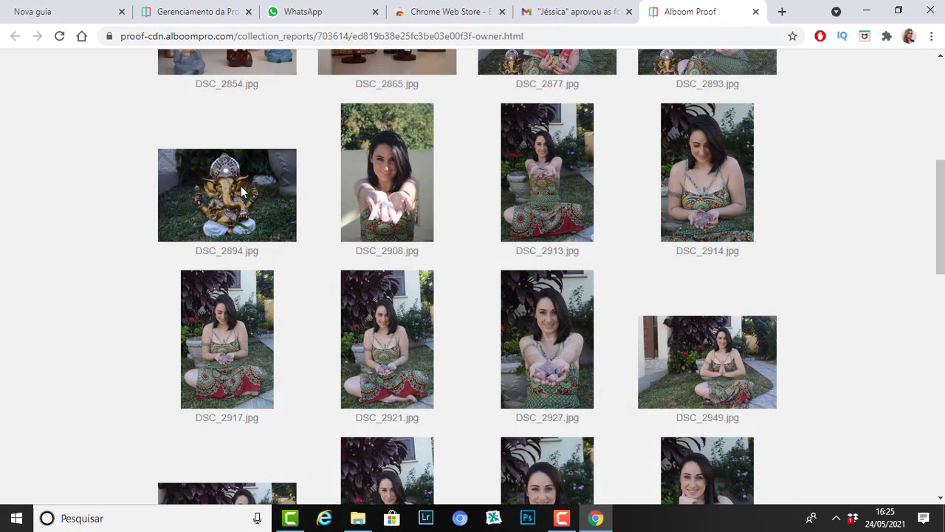
{"action": "scroll", "coordinate": [942, 199], "scroll_direction": "up", "scroll_amount": 1}
{"action": "scroll", "coordinate": [552, 277], "scroll_direction": "up", "scroll_amount": 4}
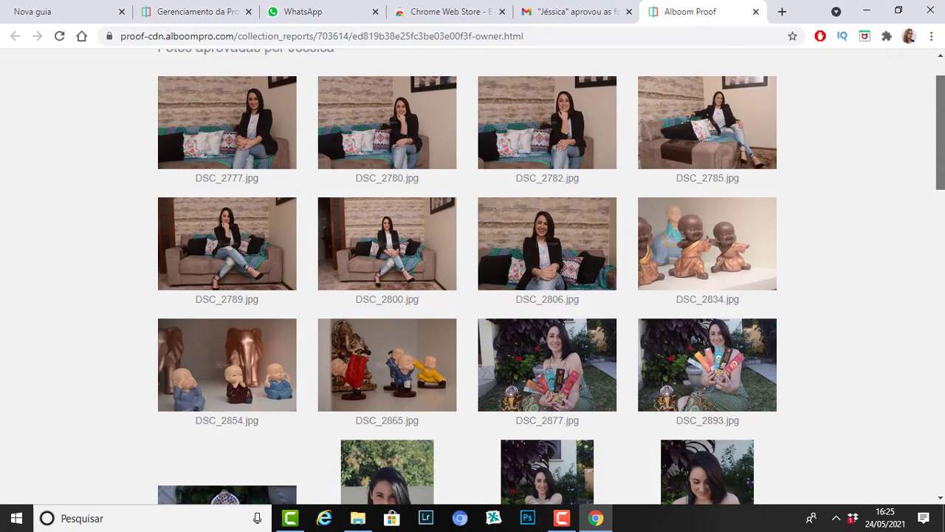
{"action": "scroll", "coordinate": [551, 277], "scroll_direction": "down", "scroll_amount": 5}
{"action": "scroll", "coordinate": [472, 277], "scroll_direction": "down", "scroll_amount": 6}
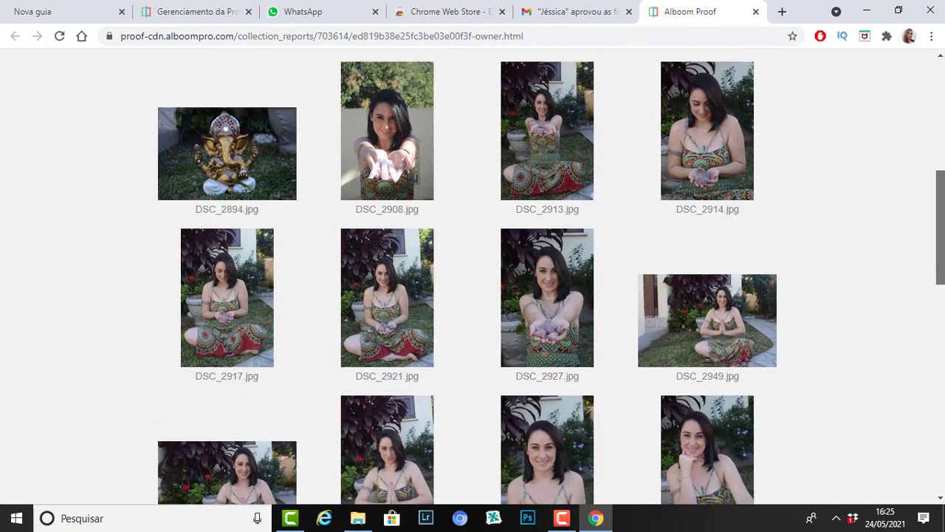
{"action": "scroll", "coordinate": [247, 418], "scroll_direction": "down", "scroll_amount": 5}
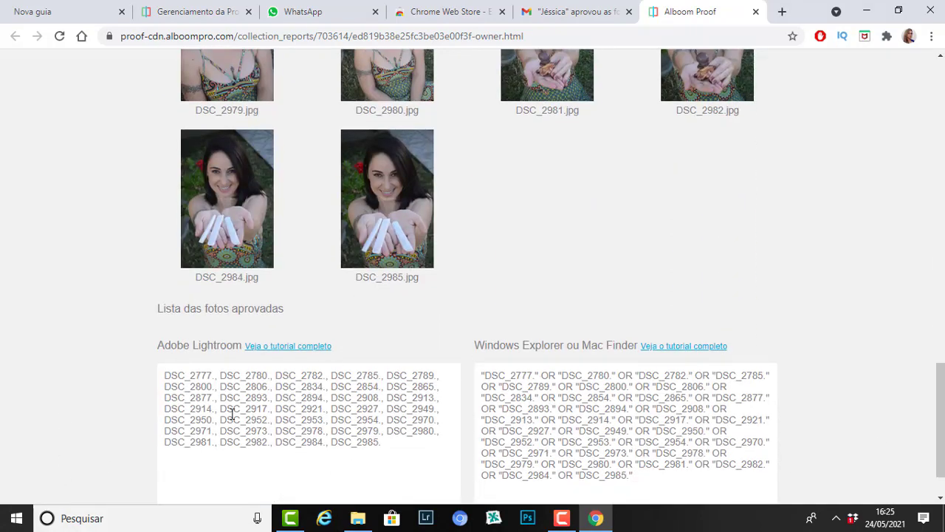
{"action": "left_click_drag", "start_coordinate": [164, 374], "coordinate": [397, 454]}
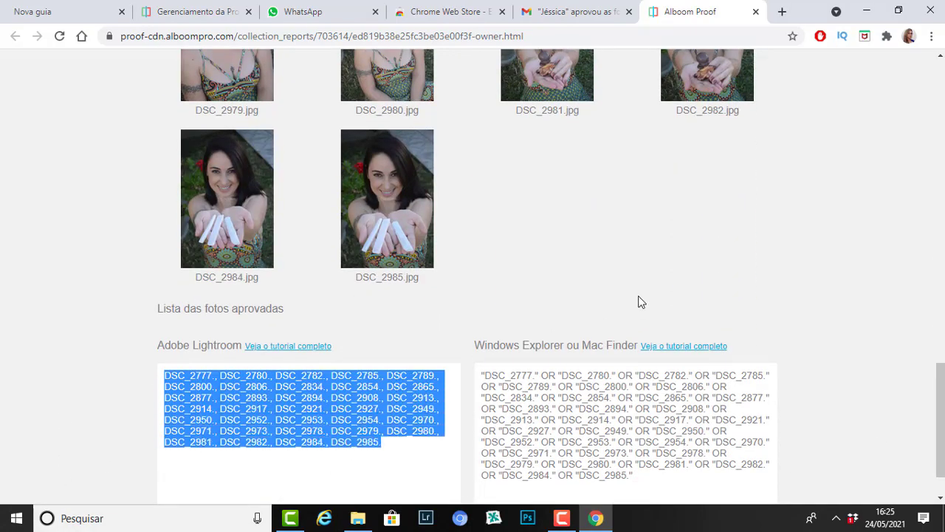
{"action": "left_click", "coordinate": [660, 226]}
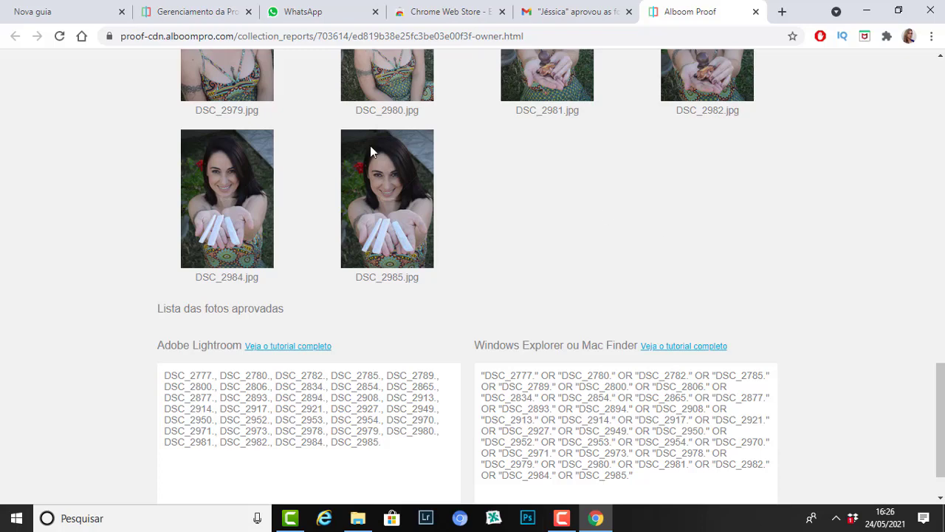
Step: Return to the proof management tab and show all proofs on the Proof Board
{"action": "left_click", "coordinate": [198, 17]}
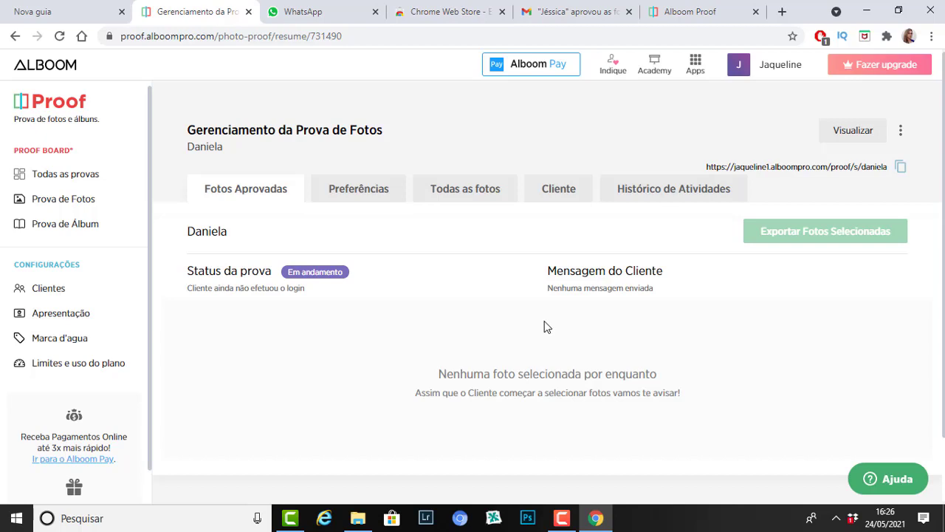
{"action": "left_click", "coordinate": [78, 176]}
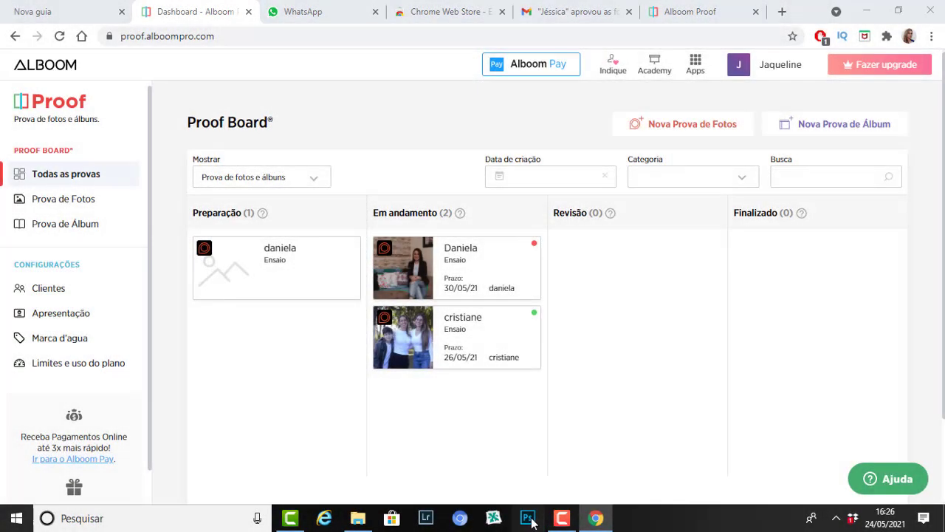
Step: Launch Photoshop and start the Processador de imagens script from Arquivo > Scripts
{"action": "left_click", "coordinate": [528, 517]}
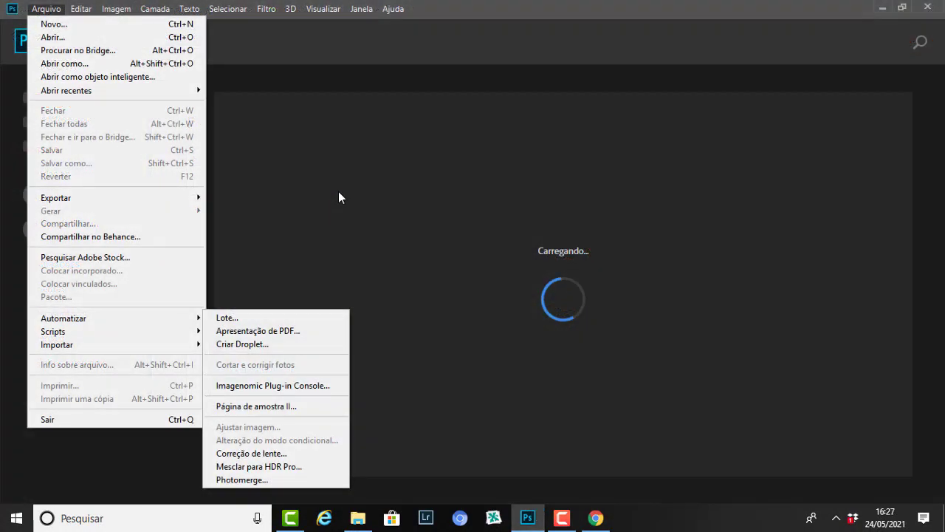
{"action": "left_click", "coordinate": [338, 197]}
{"action": "left_click", "coordinate": [38, 10]}
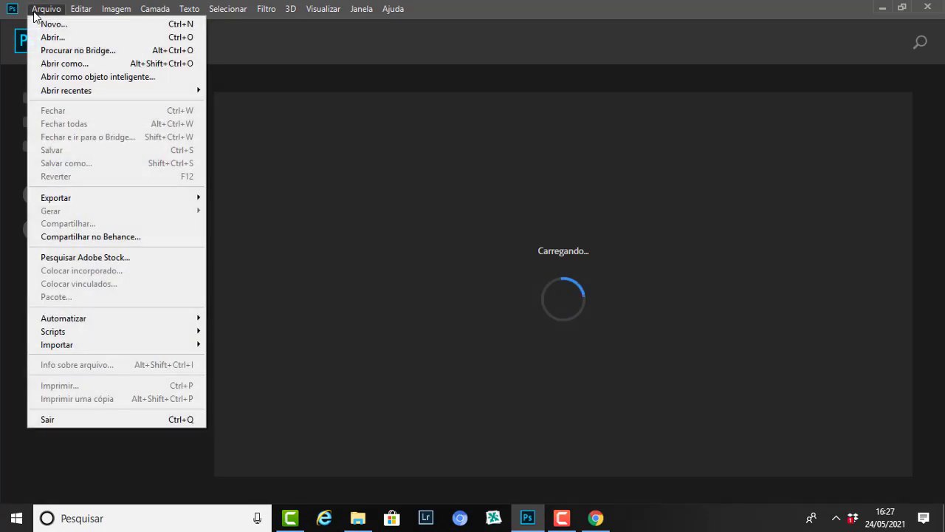
{"action": "mouse_move", "coordinate": [79, 332]}
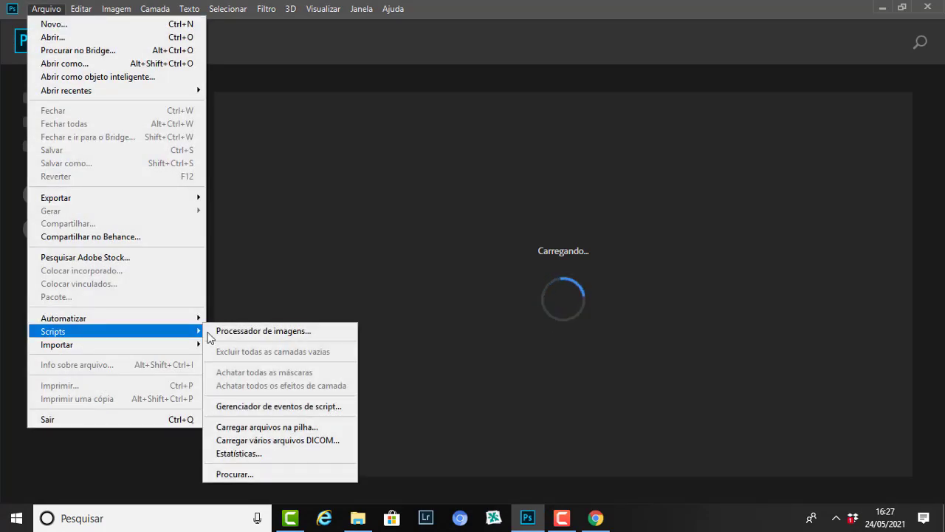
{"action": "left_click", "coordinate": [237, 331]}
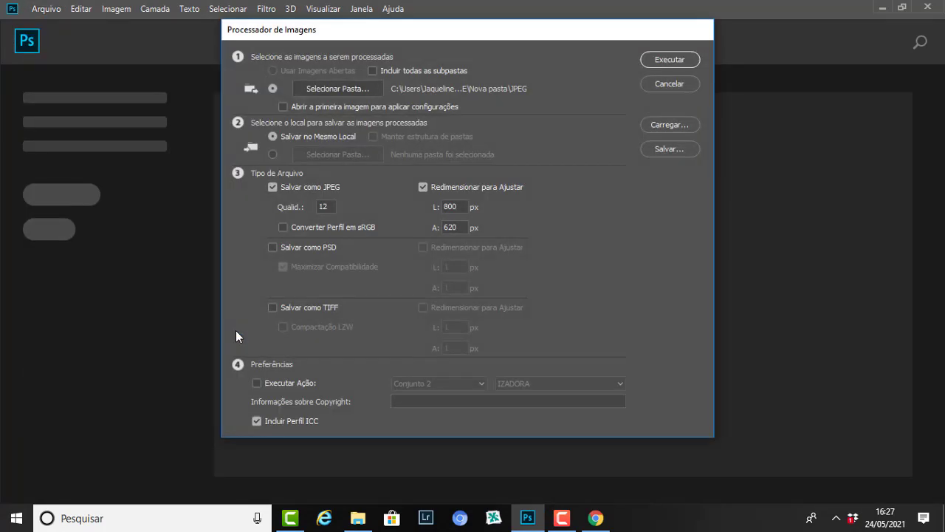
Step: Set the Image Processor's source folder to Nova pasta\JPEG
{"action": "left_click", "coordinate": [336, 89]}
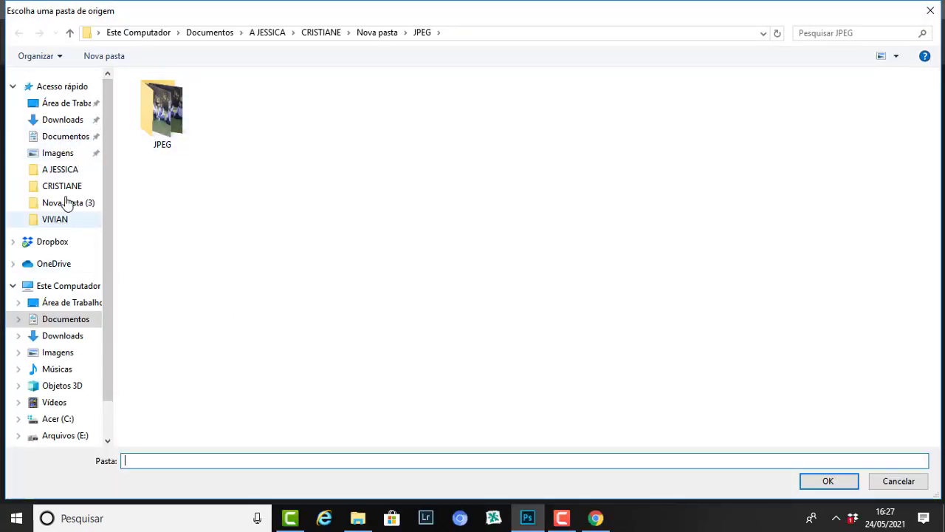
{"action": "left_click", "coordinate": [64, 171]}
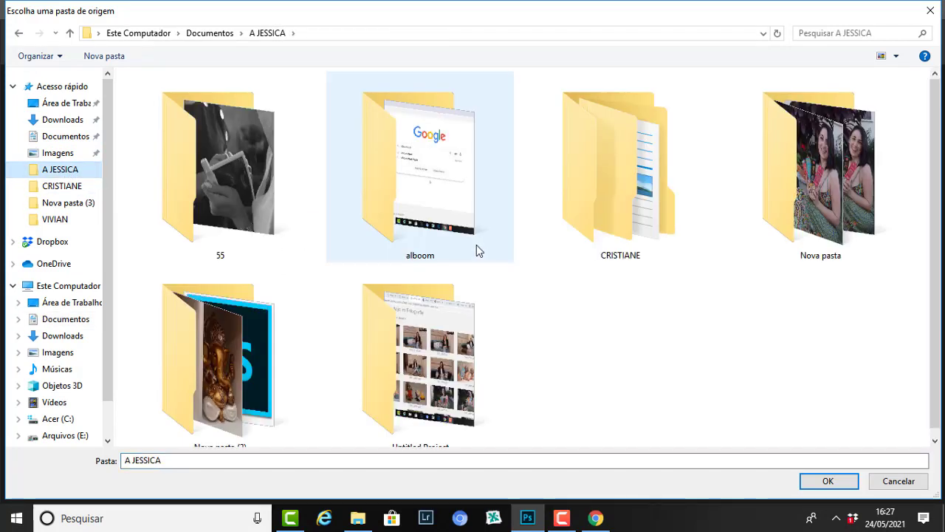
{"action": "double_click", "coordinate": [843, 215]}
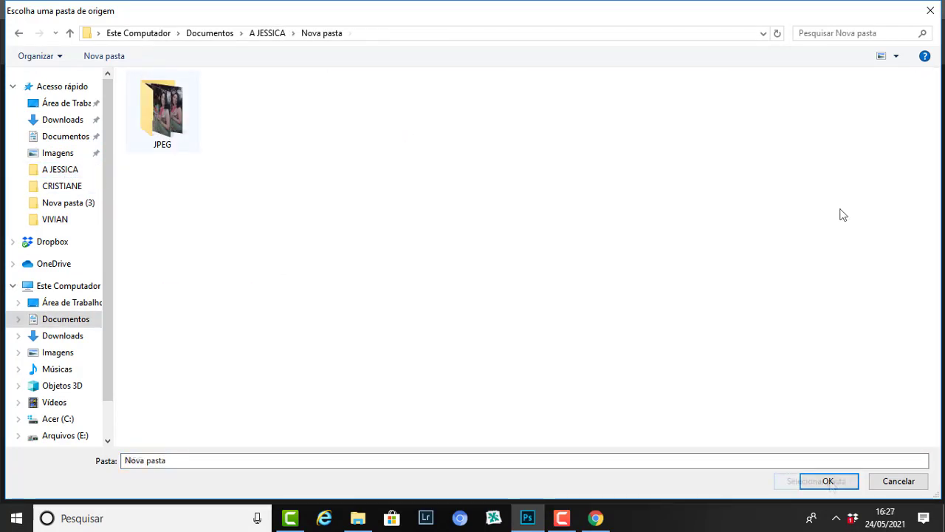
{"action": "left_click", "coordinate": [162, 110]}
{"action": "left_click", "coordinate": [816, 481]}
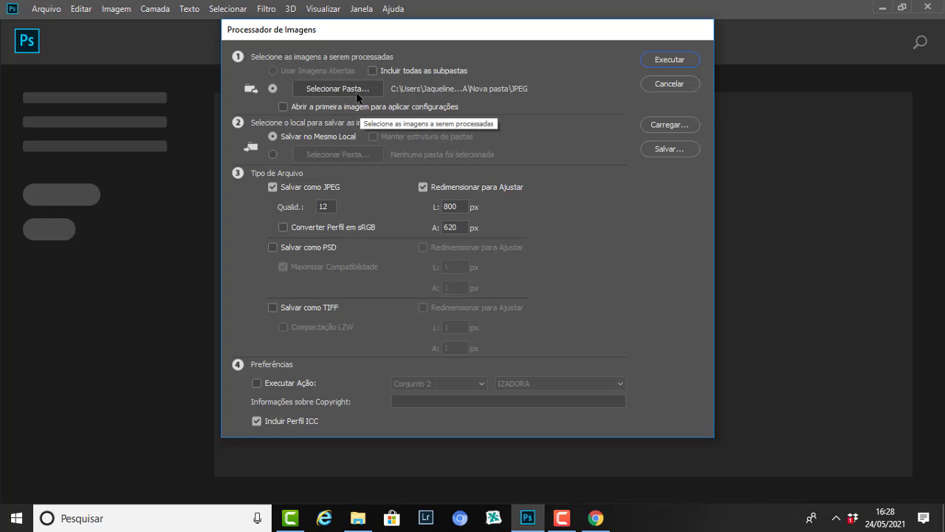
Step: Run the Image Processor batch resize on the JPEG folder, then bring up File Explorer
{"action": "left_click", "coordinate": [681, 63]}
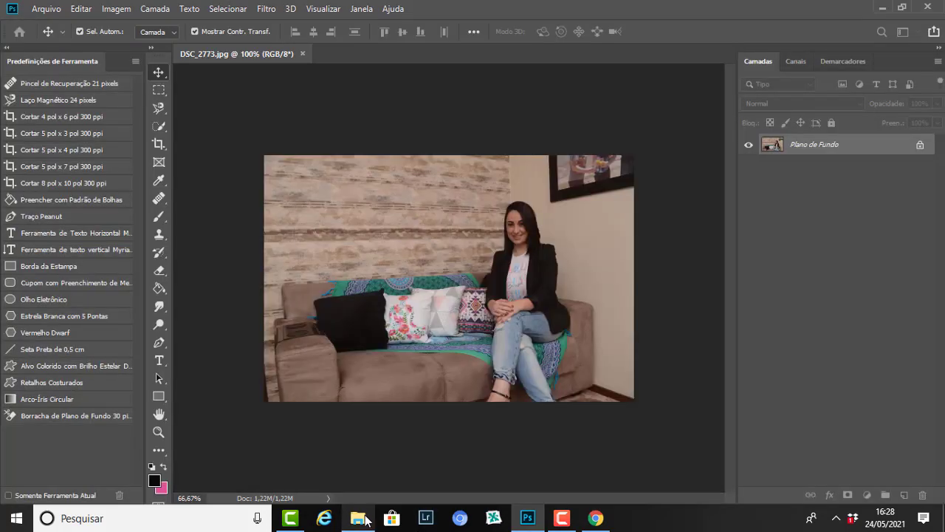
{"action": "left_click", "coordinate": [359, 520]}
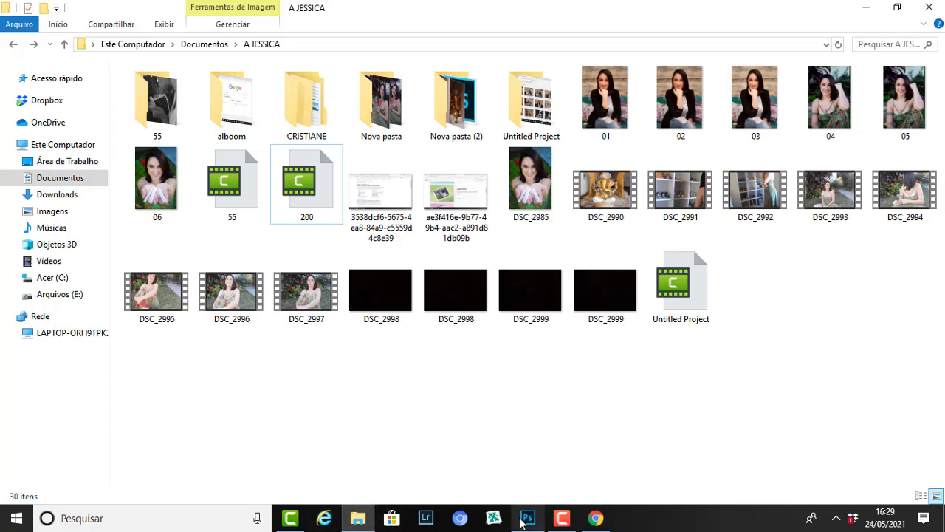
Step: Return from the A JESSICA folder to the Alboom Proof Board in Chrome
{"action": "left_click", "coordinate": [595, 518]}
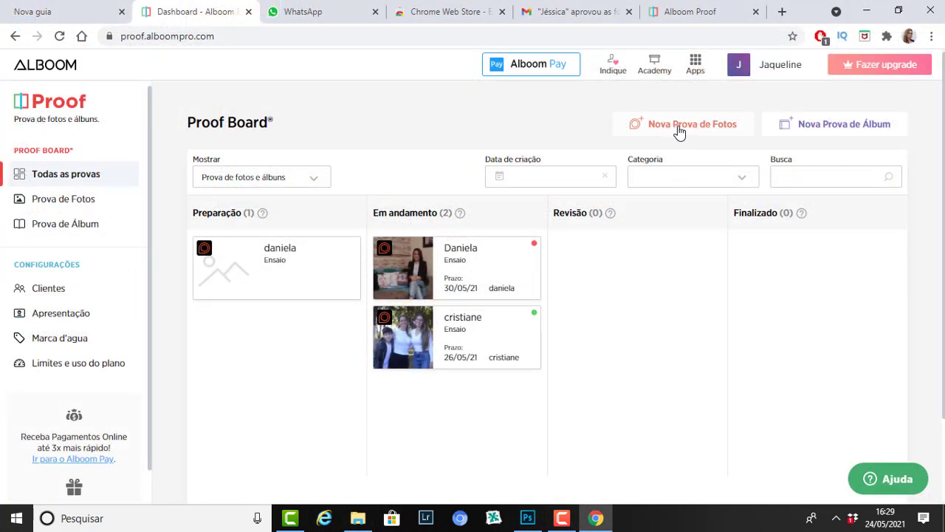
Step: Attempt a new photo proof and, at the usage alert, open the plan comparison page
{"action": "left_click", "coordinate": [685, 127]}
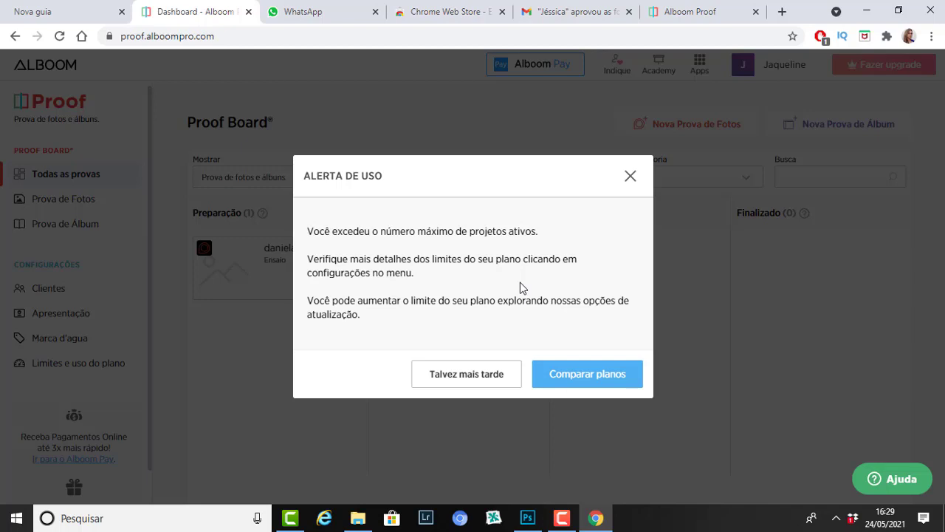
{"action": "left_click", "coordinate": [576, 376]}
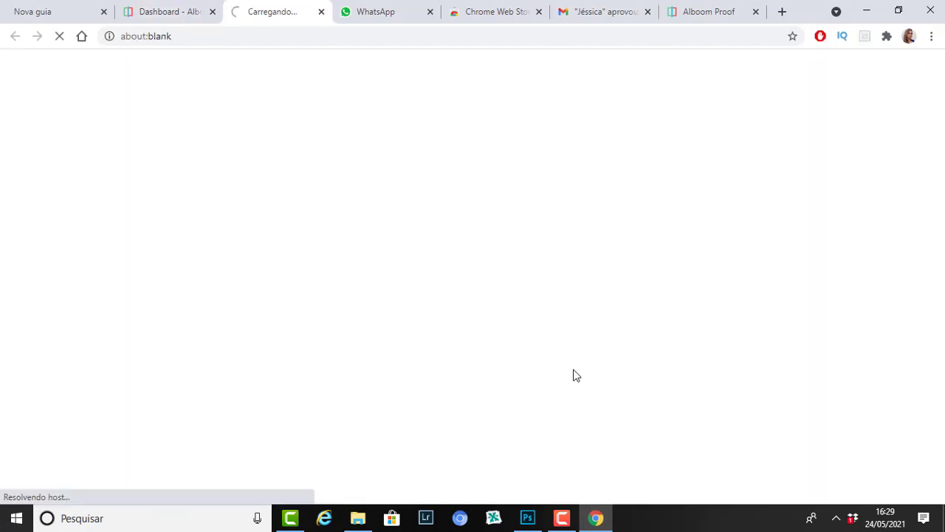